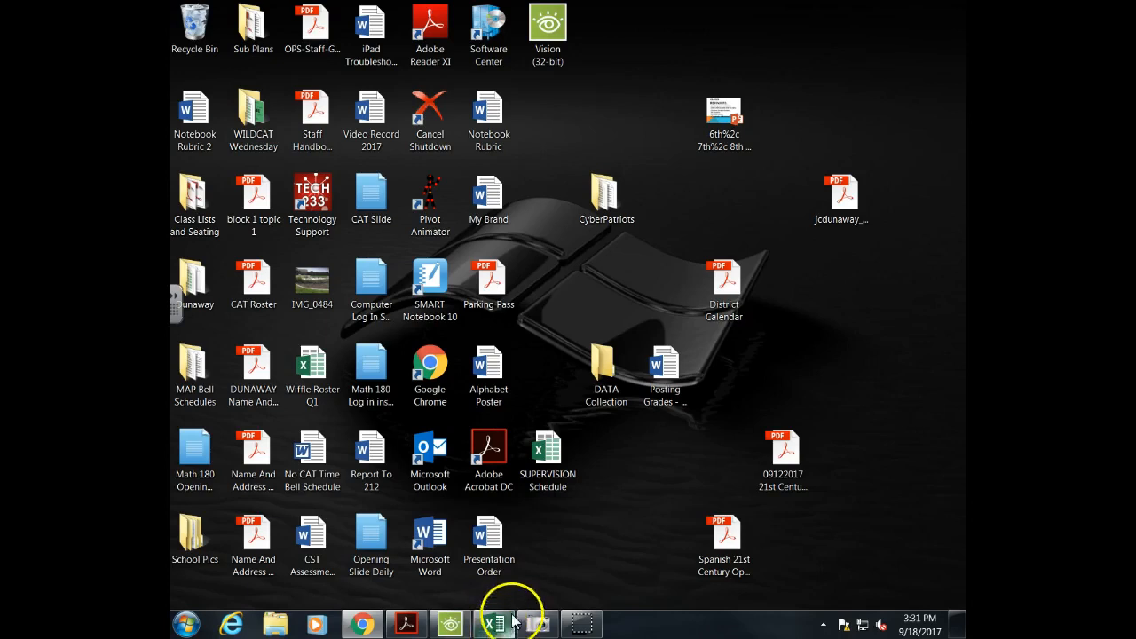
Step: Launch Excel 2016 with a new blank workbook
mouse_move(497, 621)
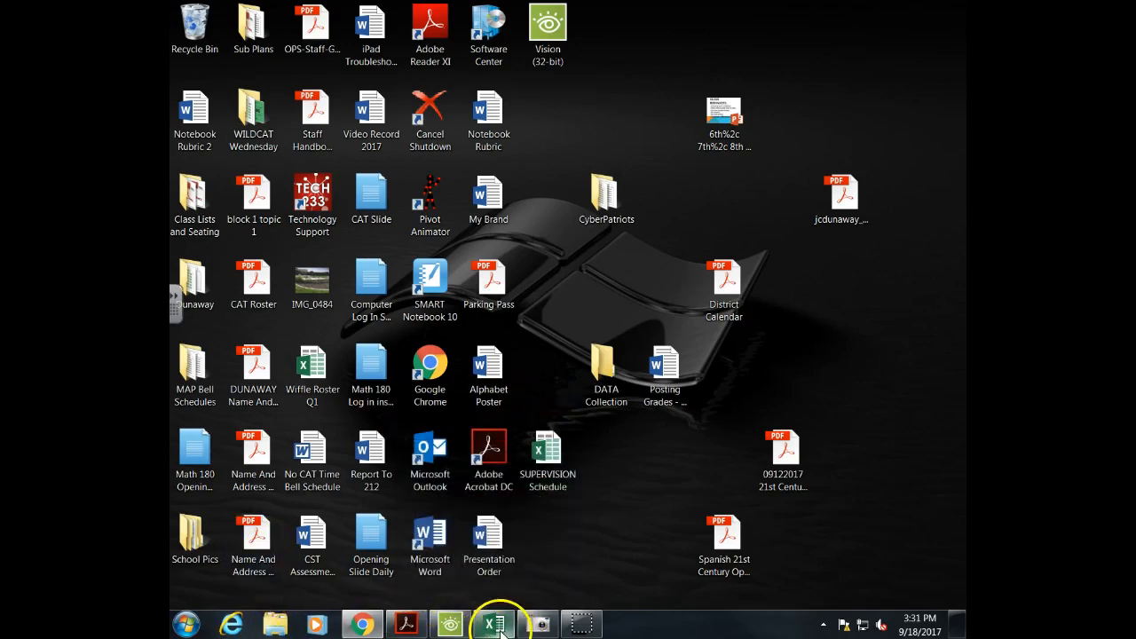
left_click(180, 629)
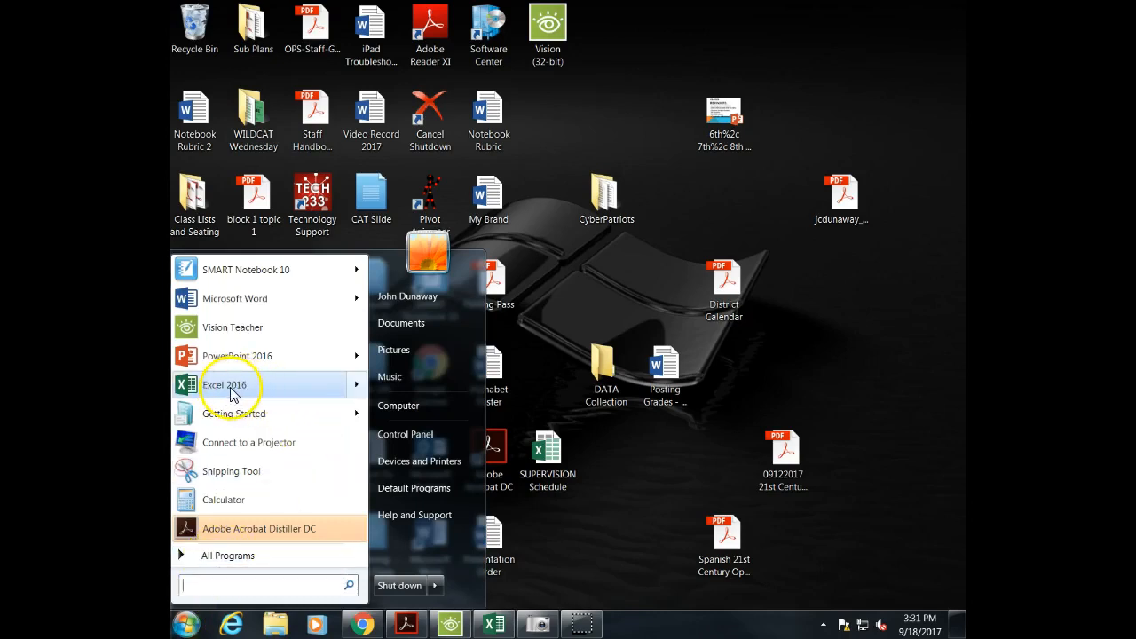
mouse_move(240, 392)
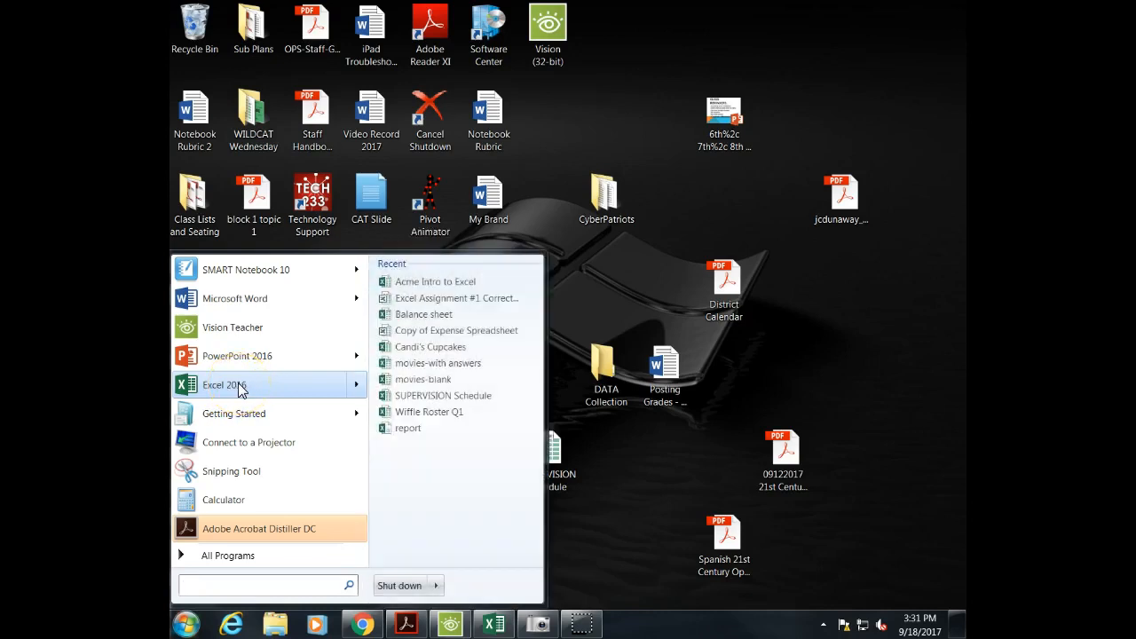
left_click(229, 559)
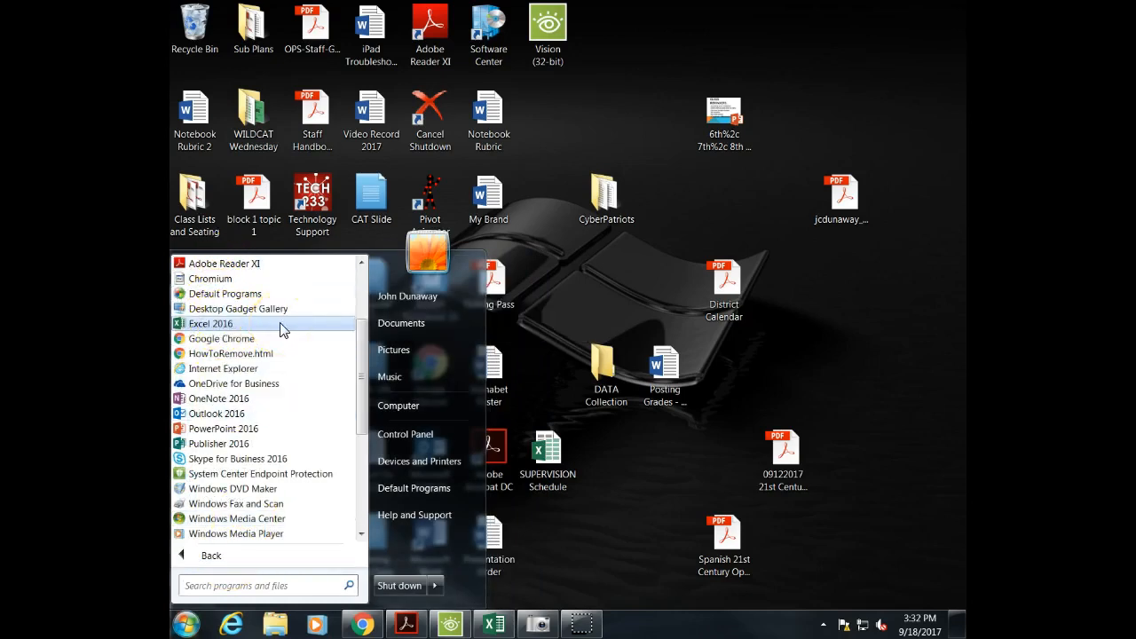
left_click_drag(363, 343, 352, 323)
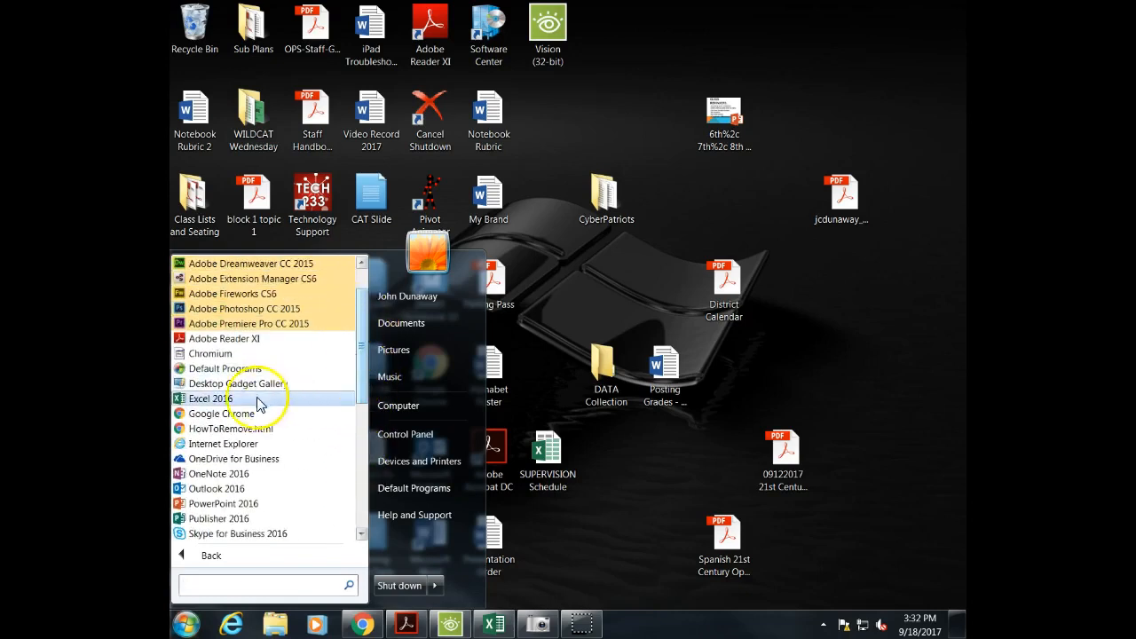
left_click(200, 400)
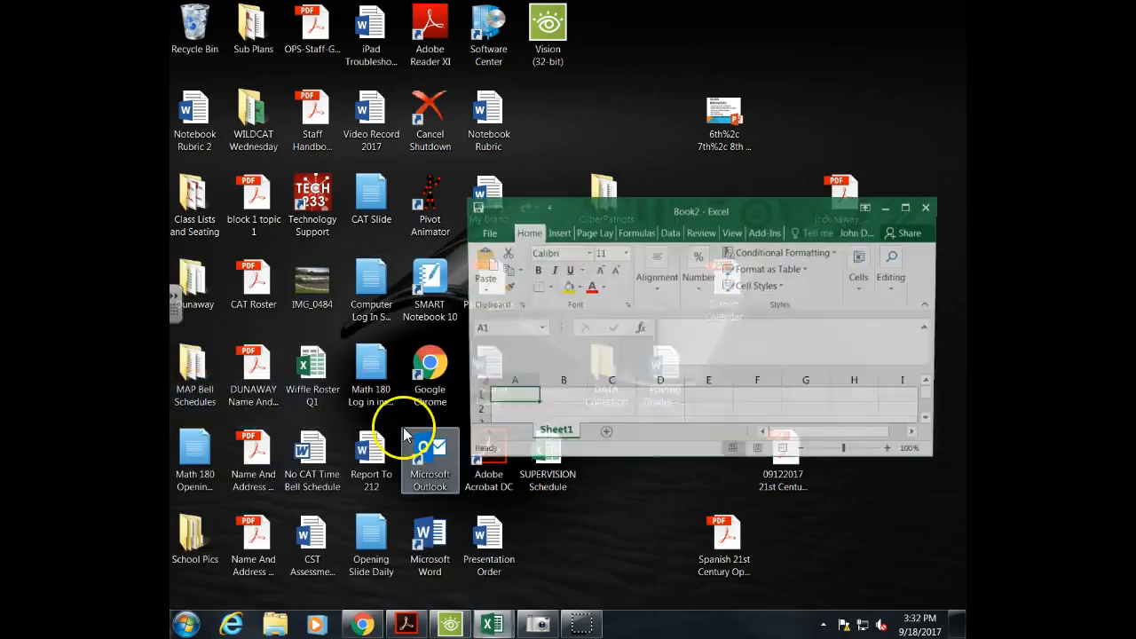
Step: Enlarge the new workbook window and maximize it to fill the screen
left_click_drag(781, 210, 517, 54)
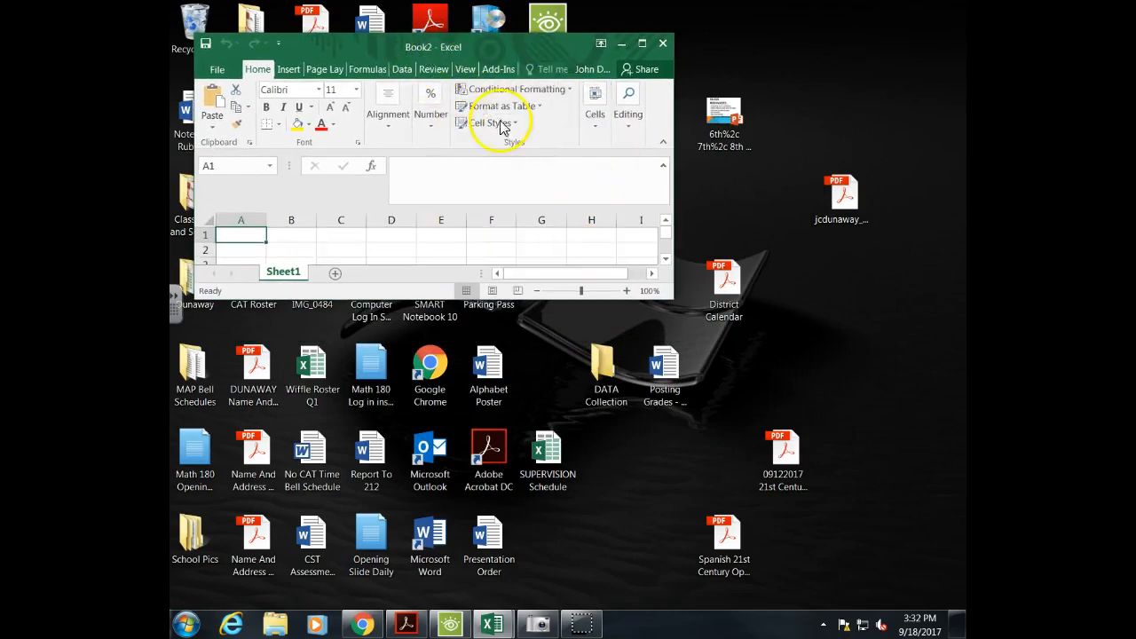
left_click_drag(674, 298, 910, 556)
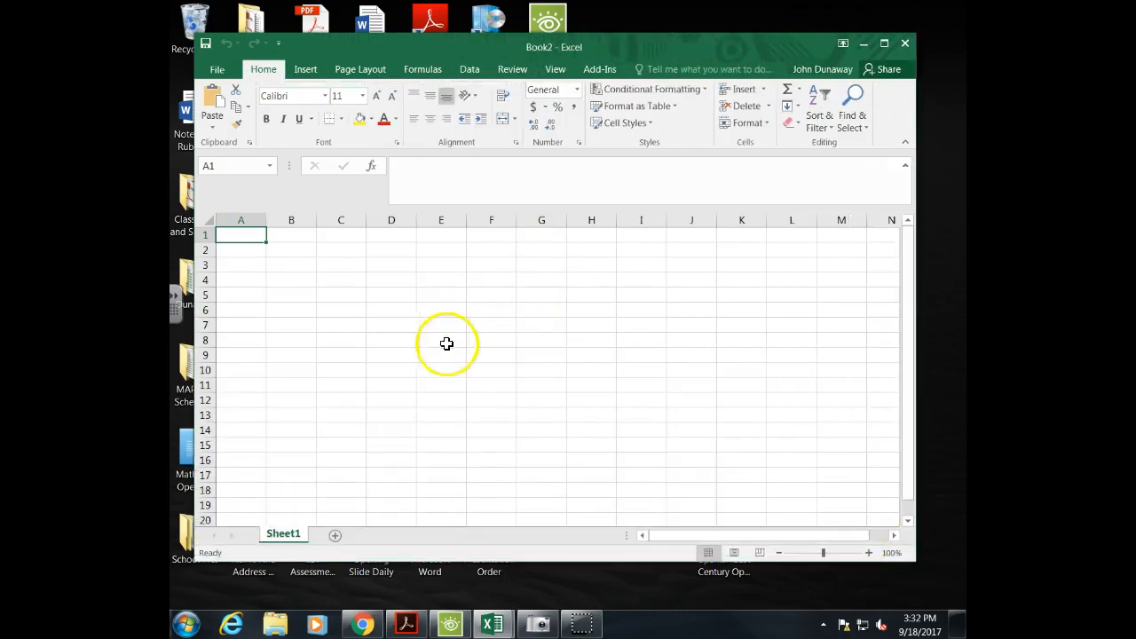
left_click_drag(619, 45, 609, 22)
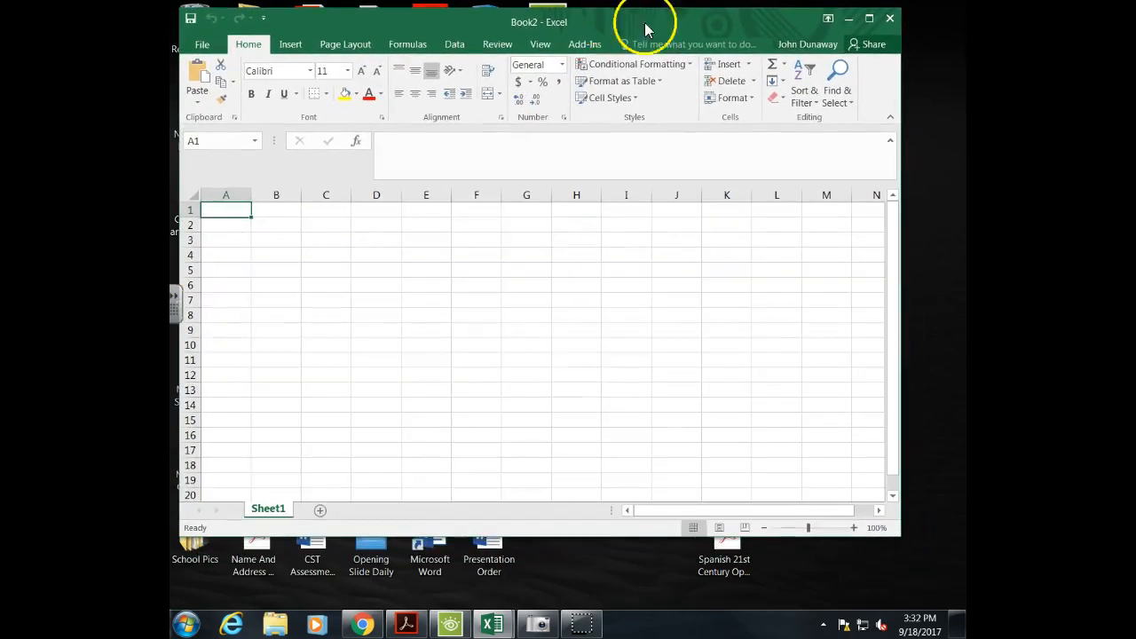
left_click(870, 18)
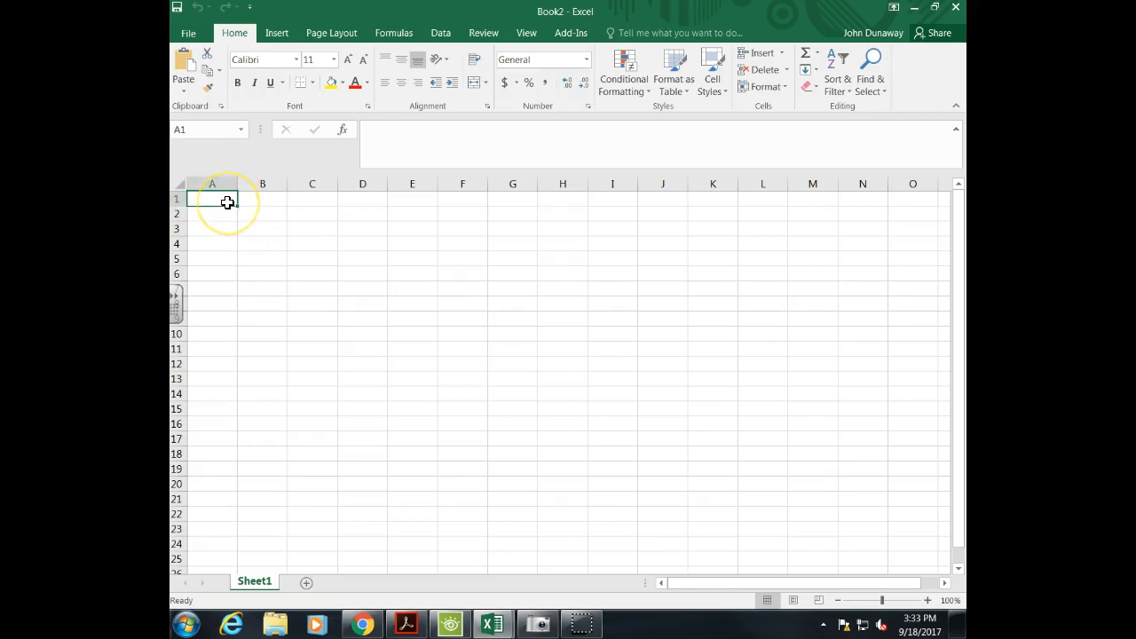
left_click(241, 130)
left_click(242, 130)
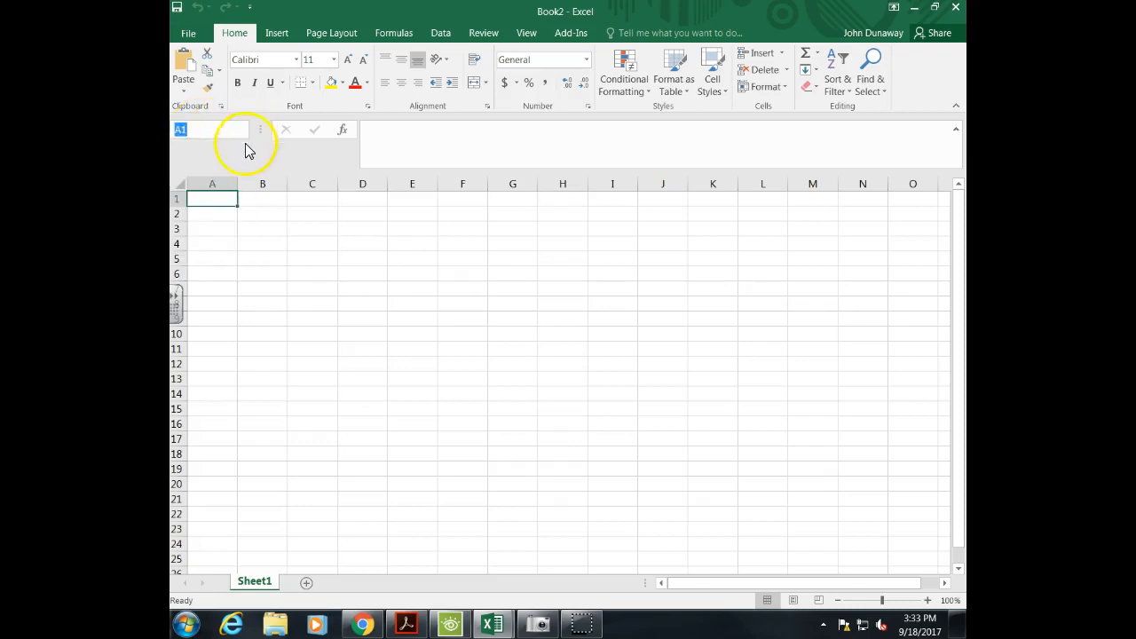
Step: Enter the title "1994 Sales Figures for Acme Widgets" in cell A1
left_click(221, 198)
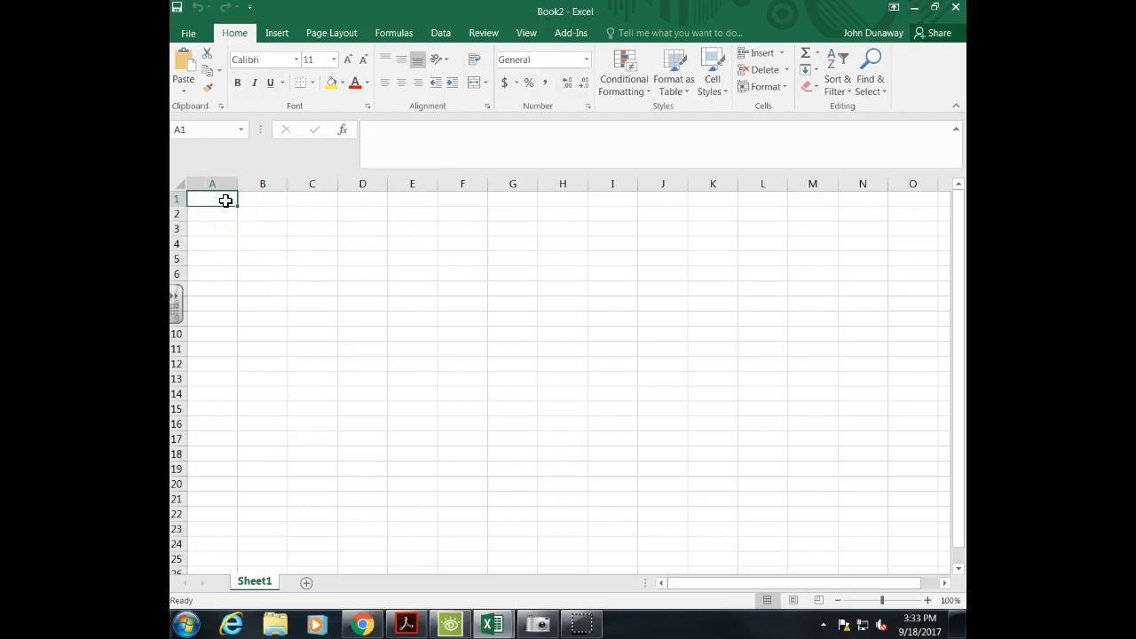
type("1")
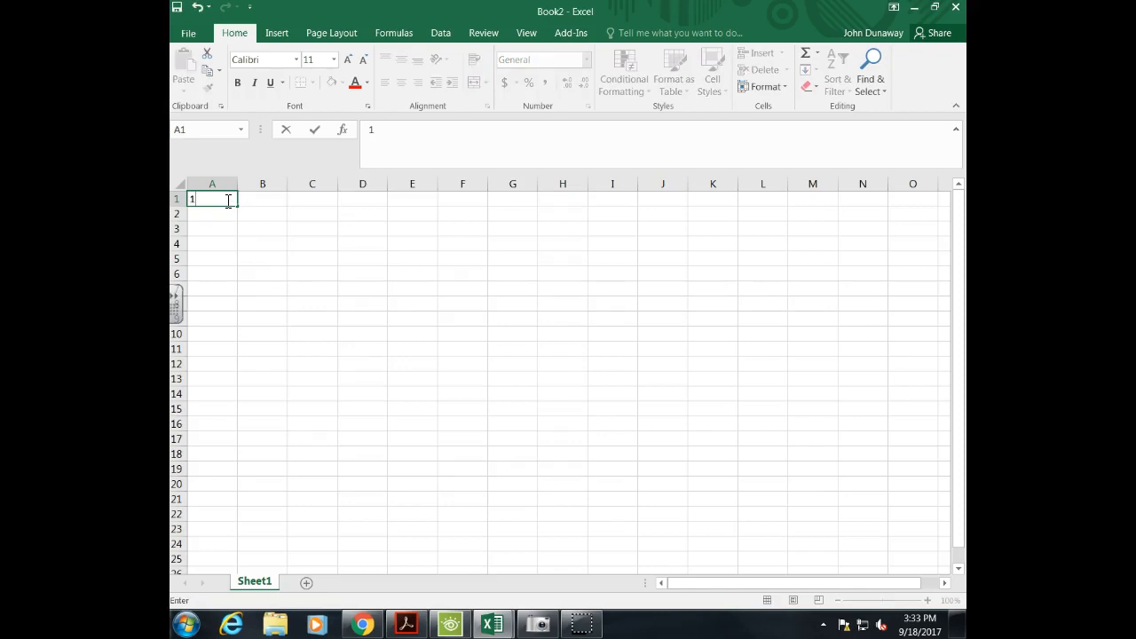
left_click(217, 203)
type("994 Sales Figu")
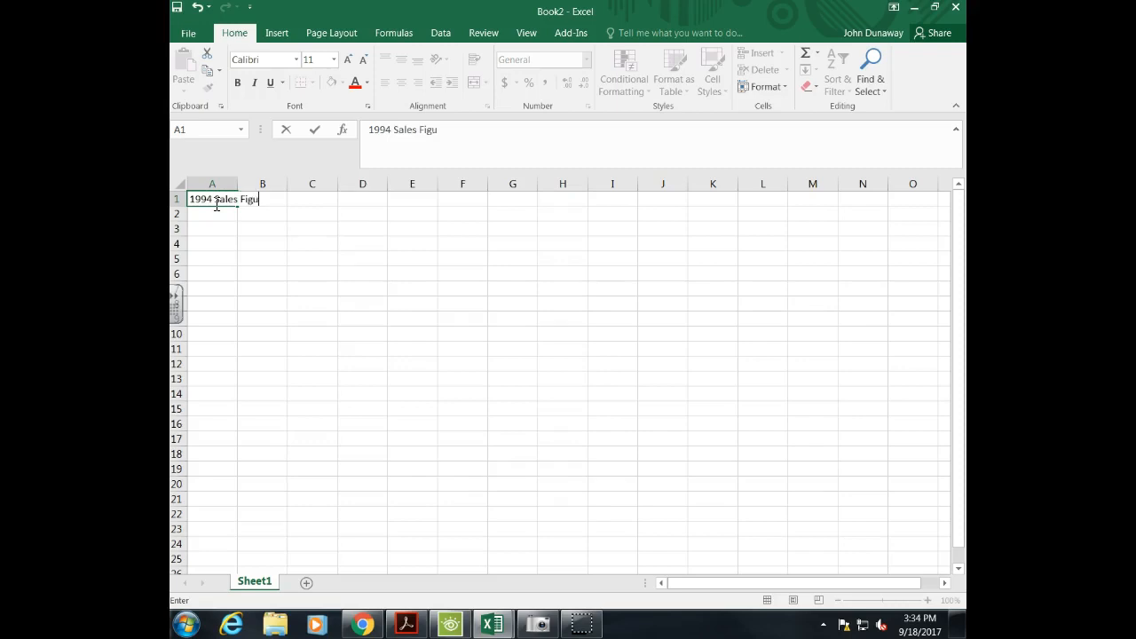
type("res for Acme Widgets")
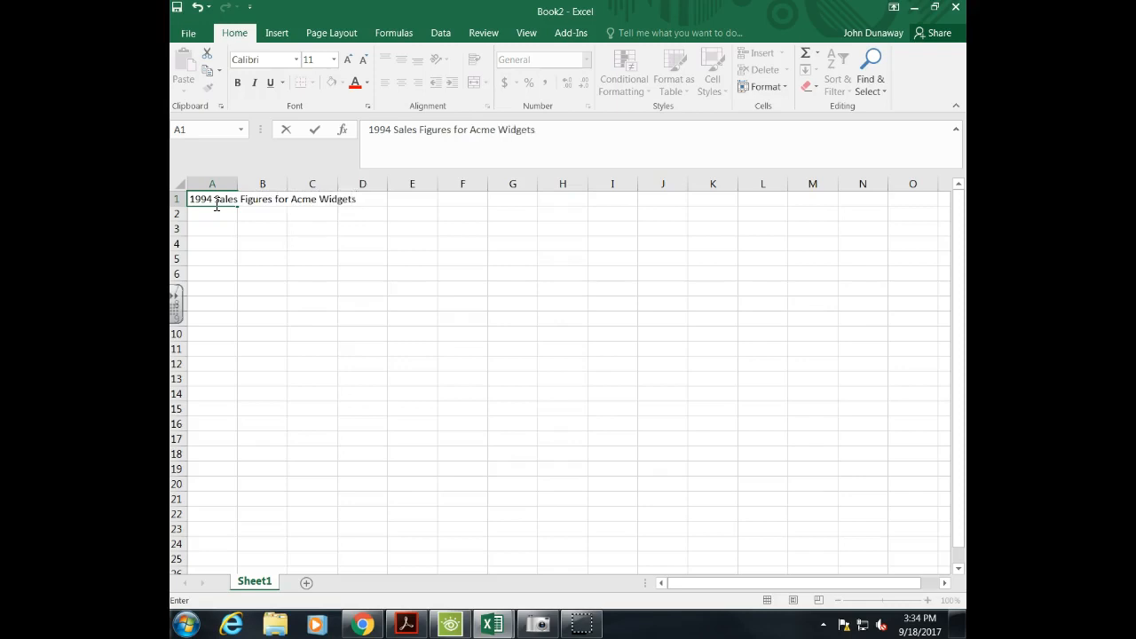
left_click_drag(543, 133, 365, 138)
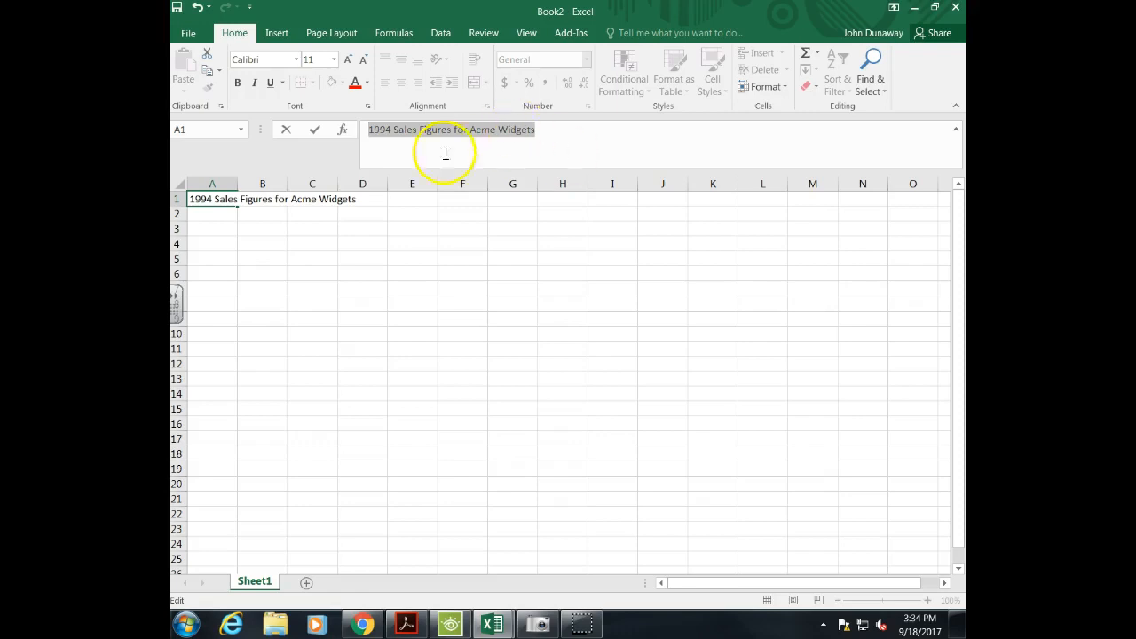
left_click(313, 133)
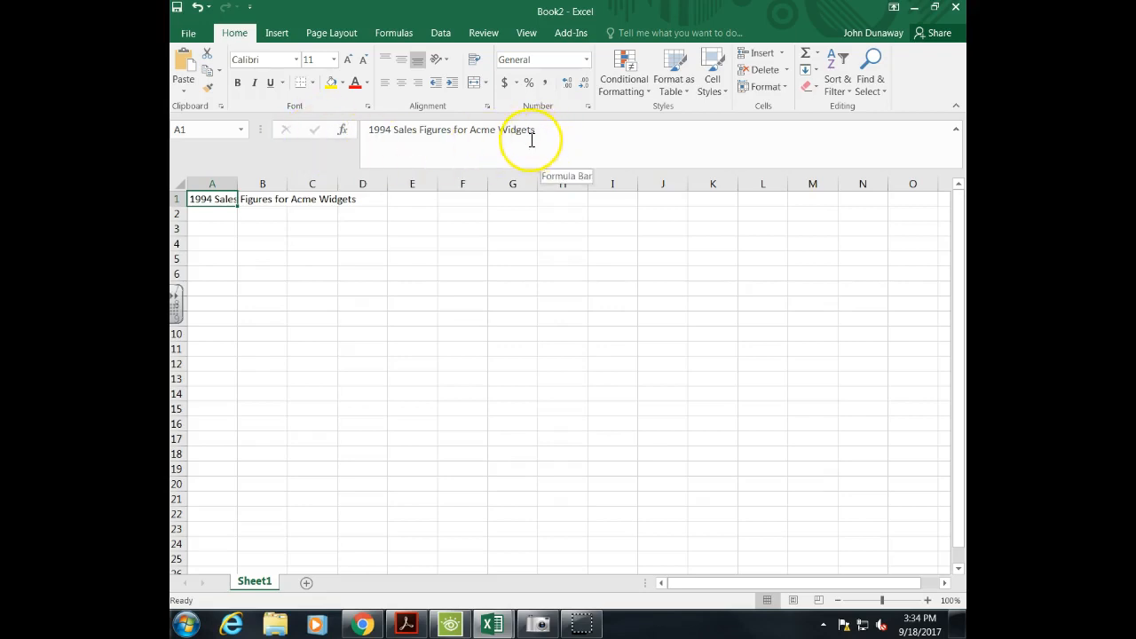
key("Return")
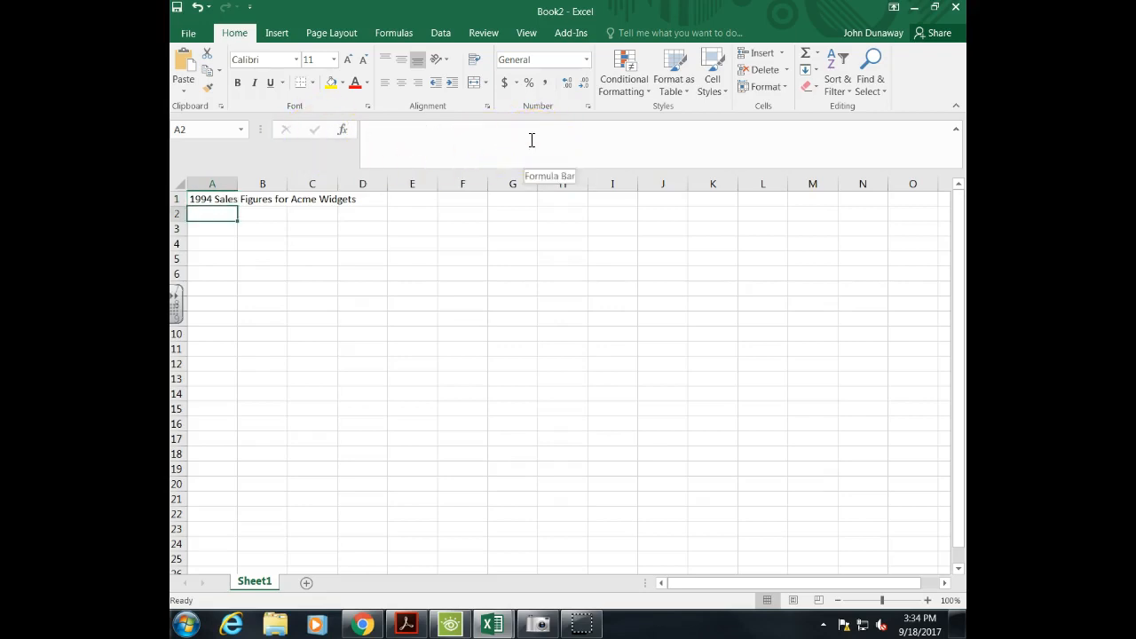
key("Return")
key("Up")
key("Up")
key("Down")
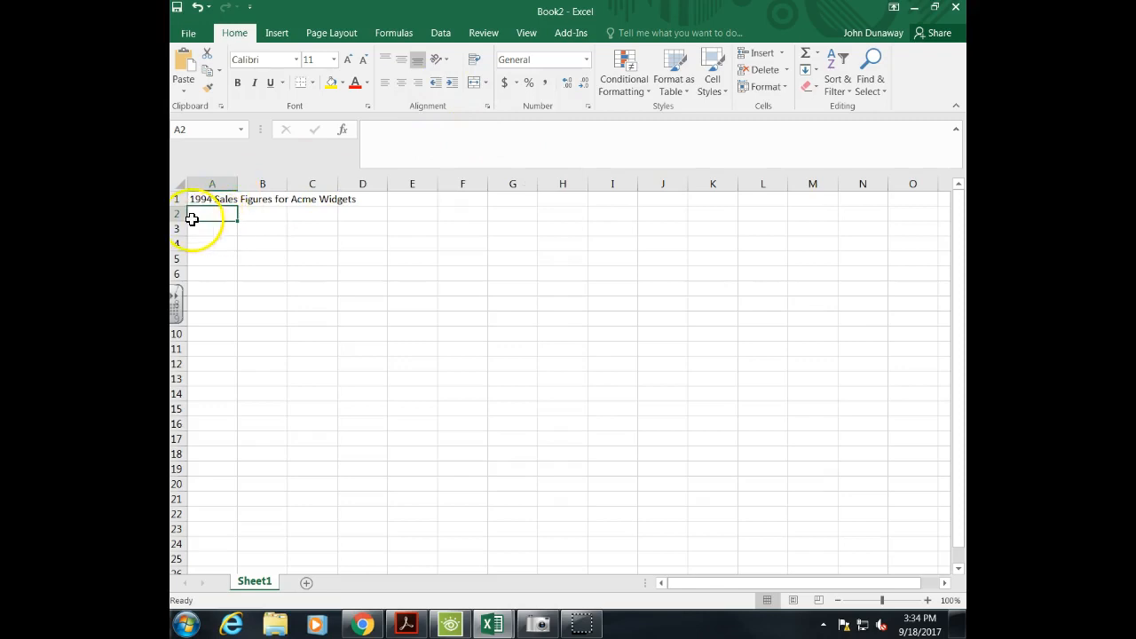
left_click(187, 128)
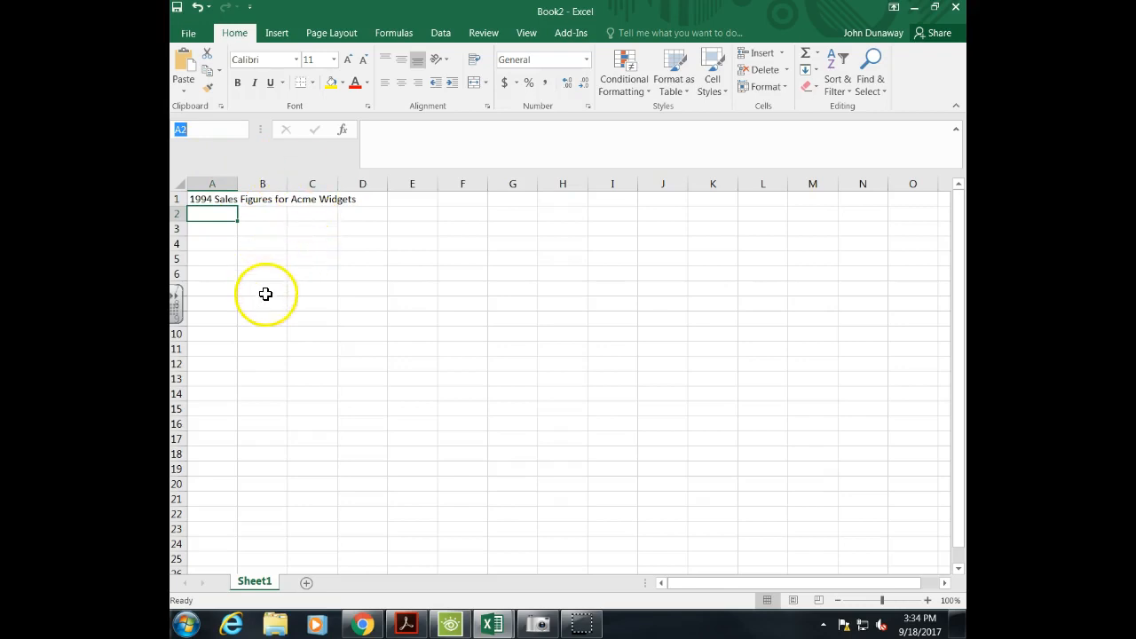
key("BackSpace")
Step: Enter the column heading "Salesman" in cell A4, leaving rows 2 and 3 empty below the title
left_click(220, 232)
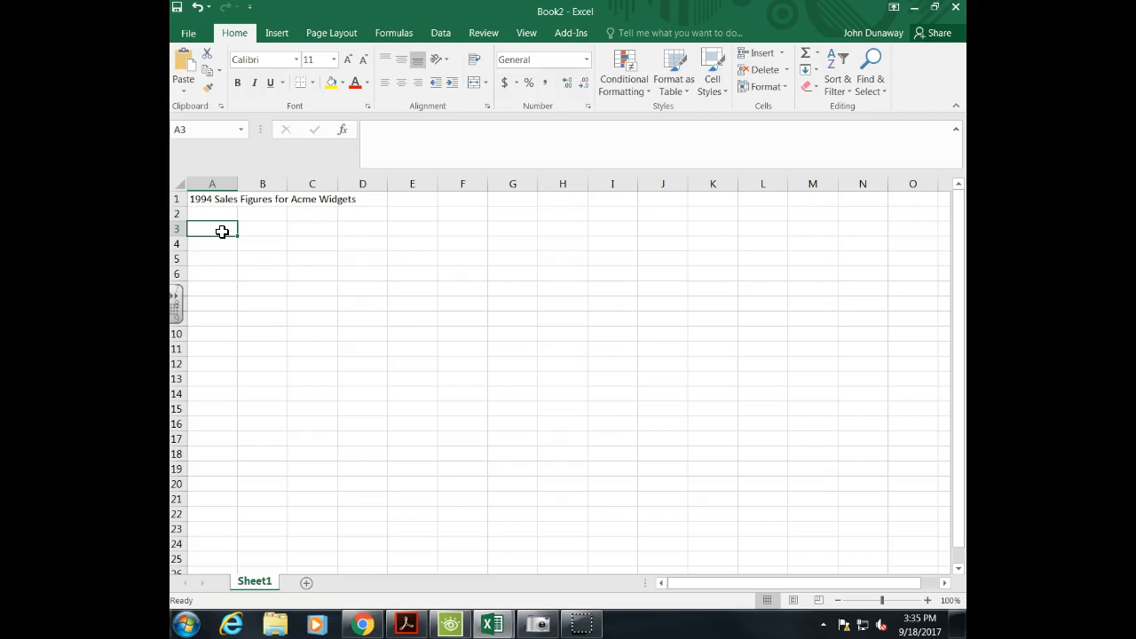
key("Down")
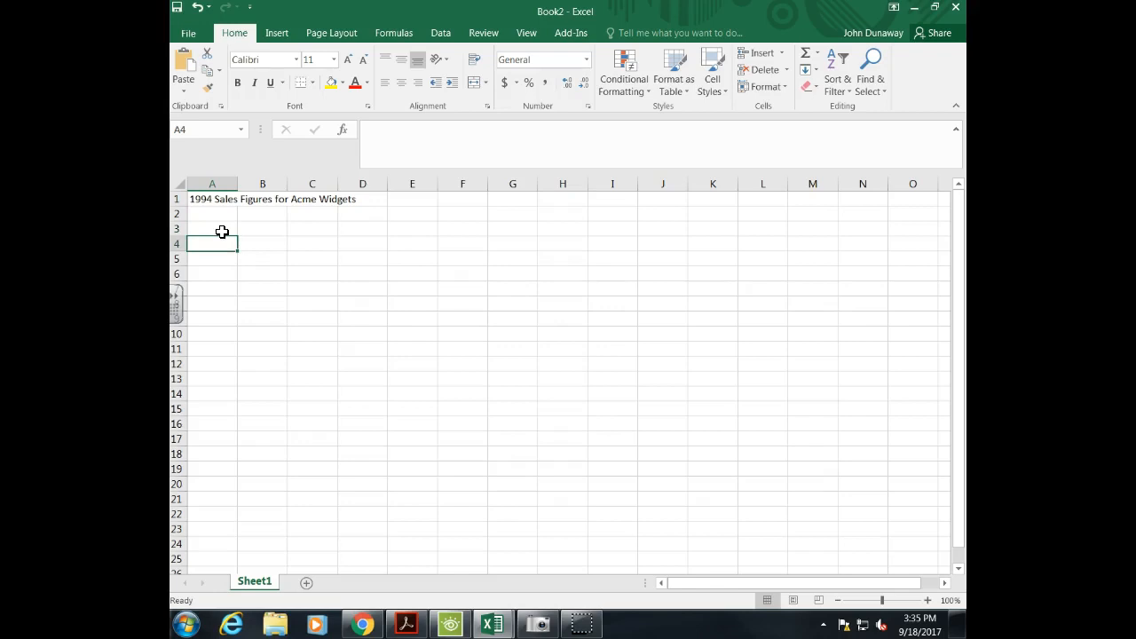
type("Sale")
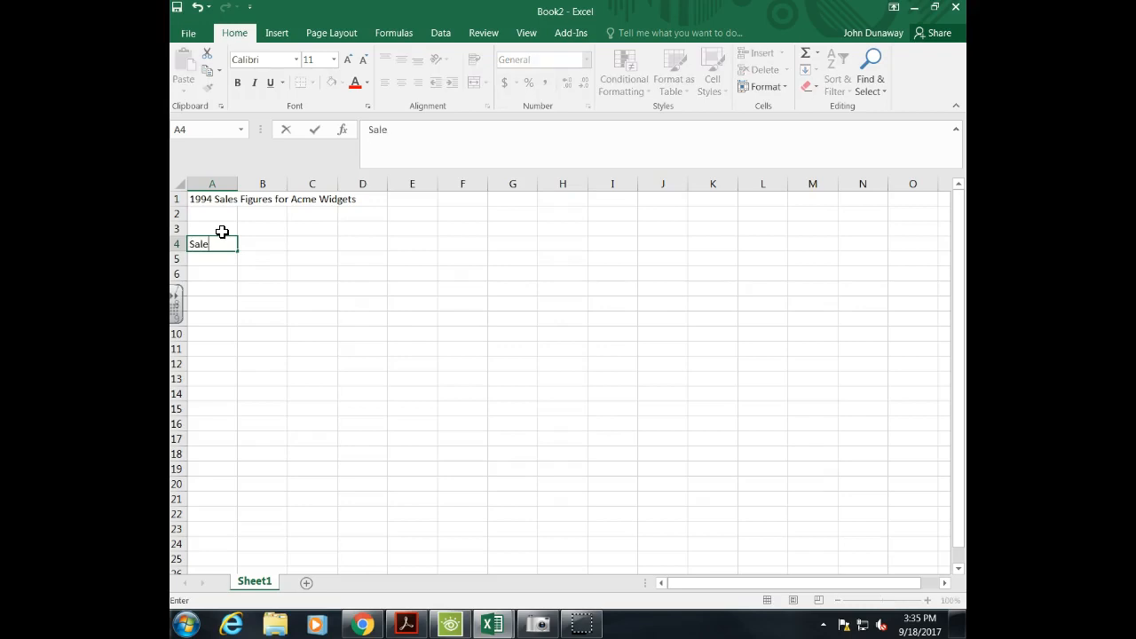
type("sman")
key("Return")
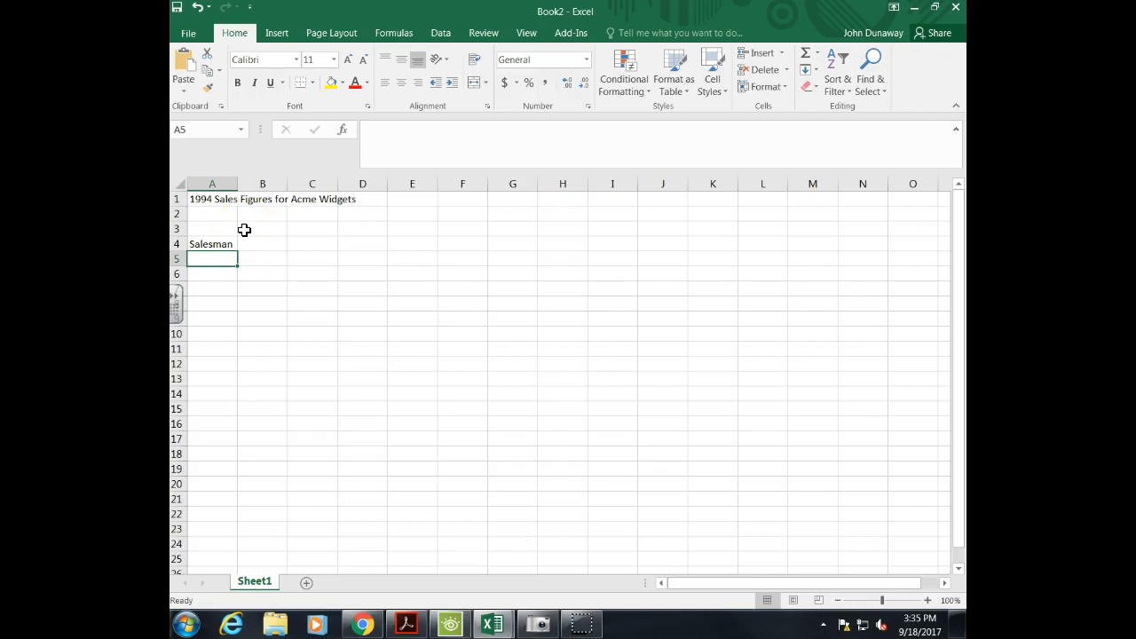
Step: List the five salesmen's first names in cells A5 through A9, one per row under the Salesman heading
type("Moe")
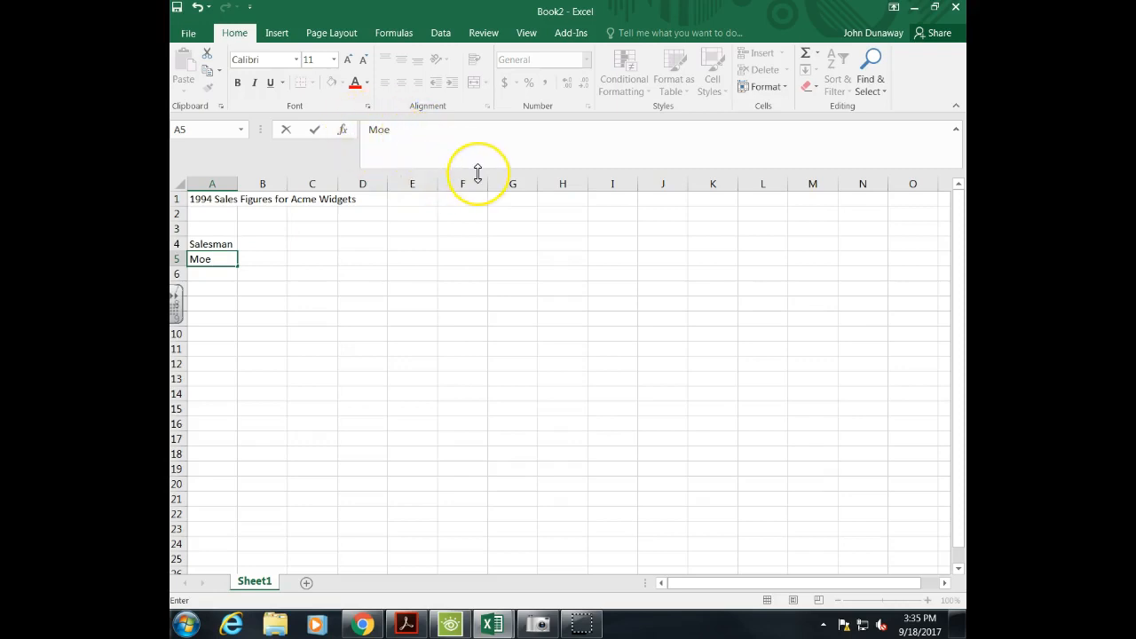
key("Return")
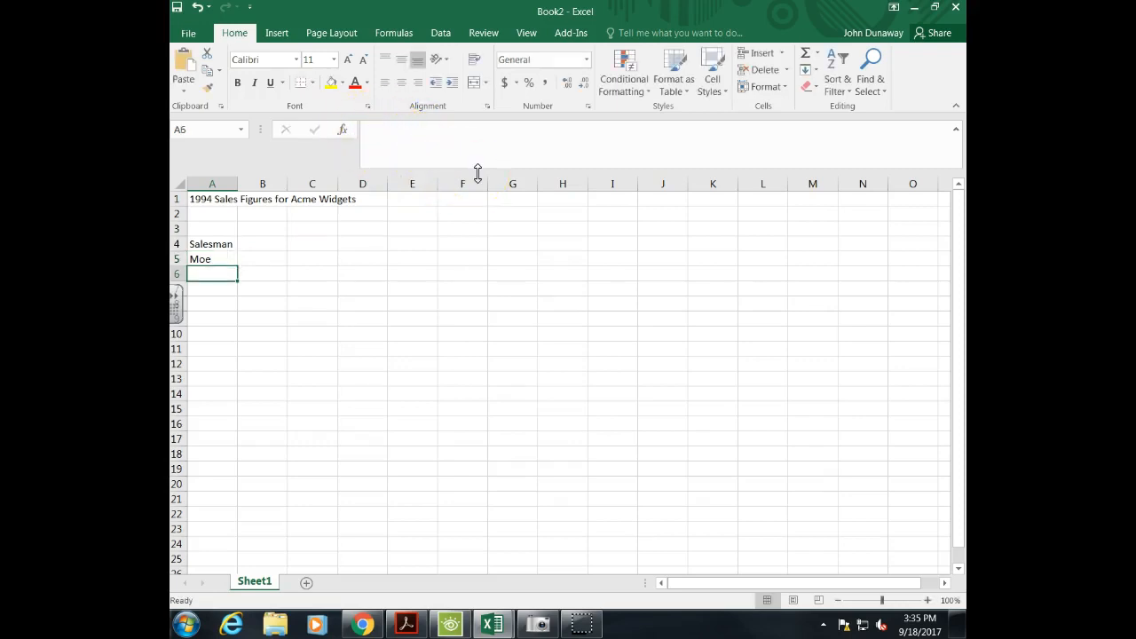
type("Larry")
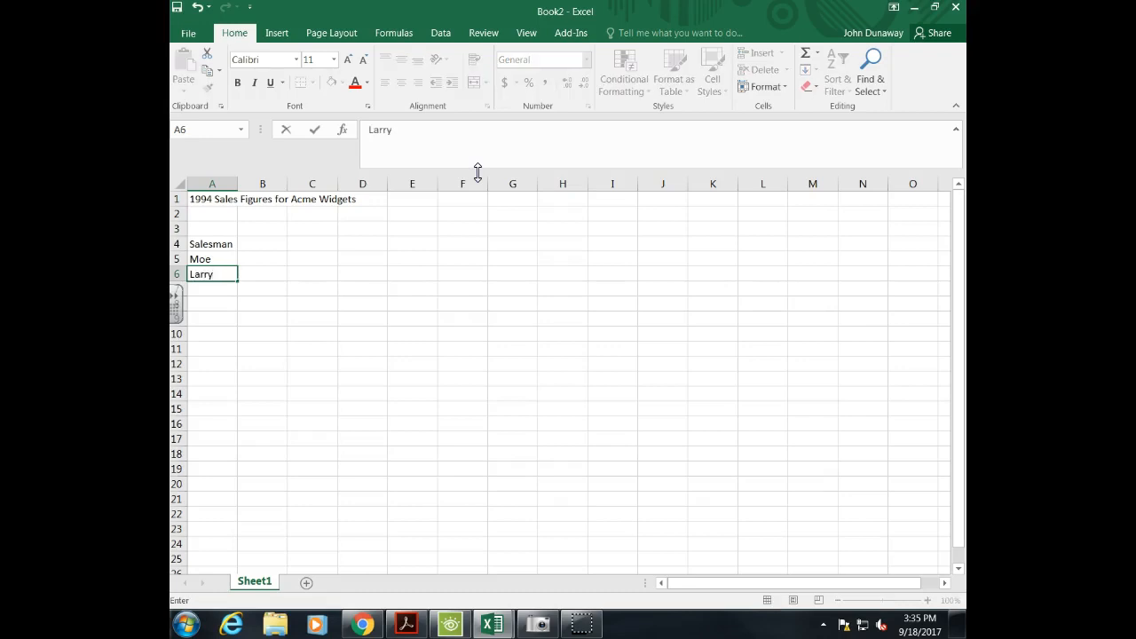
key("Return")
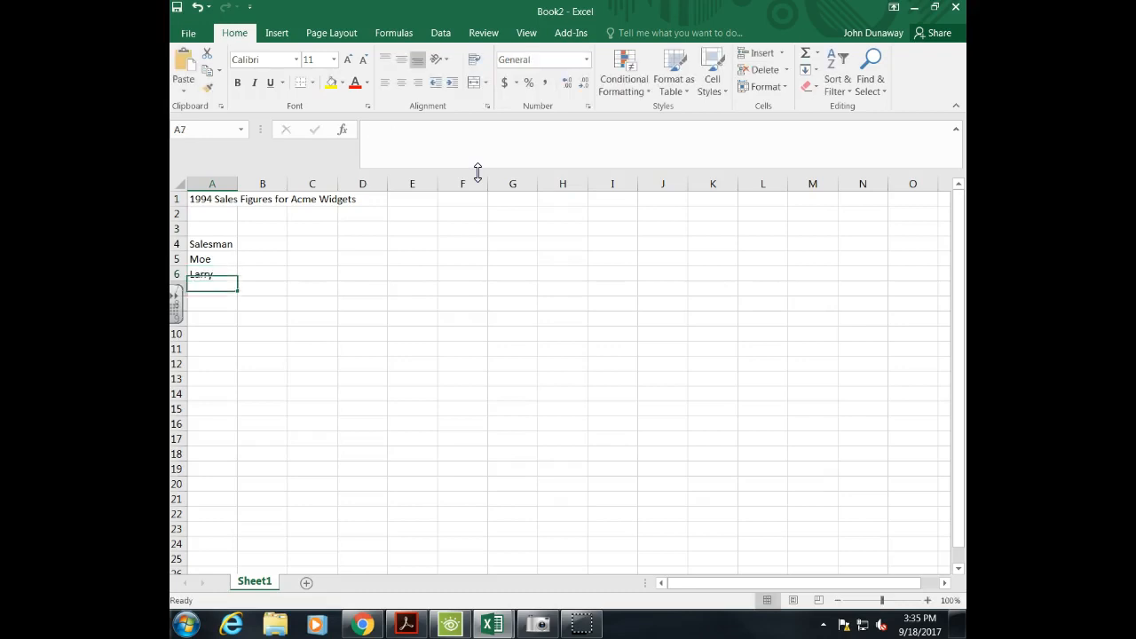
type("Curly")
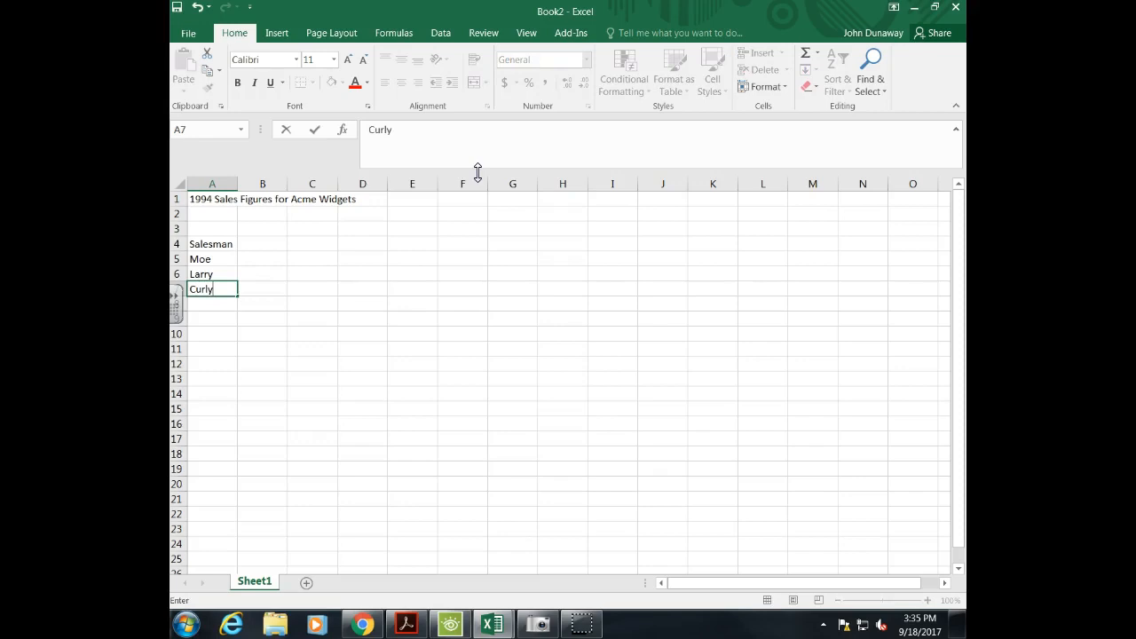
key("Return")
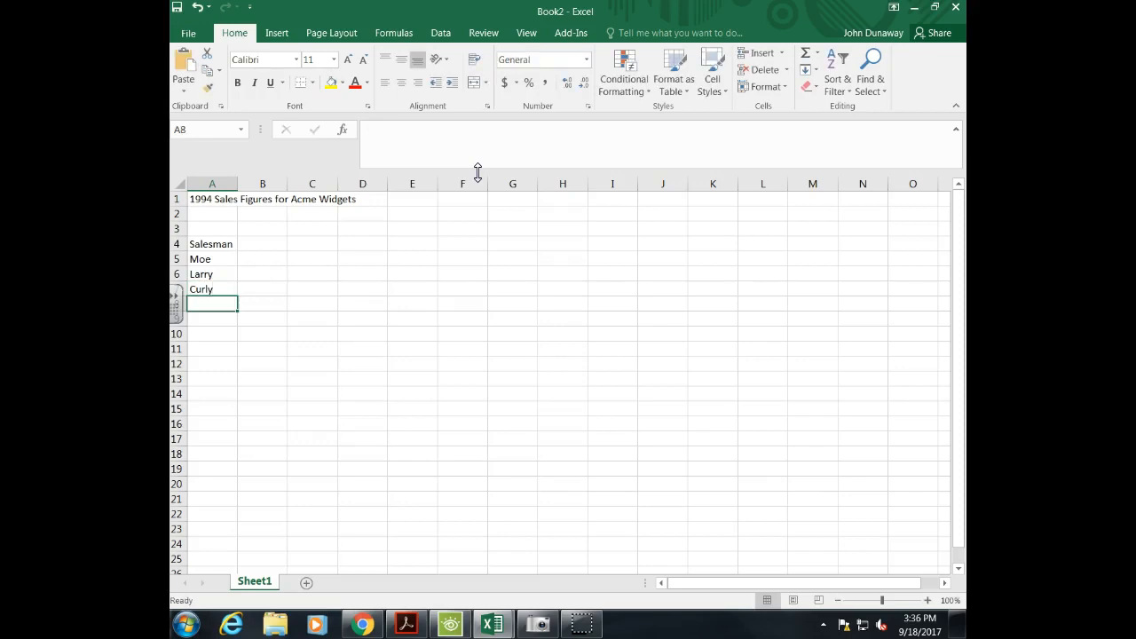
type("Joe")
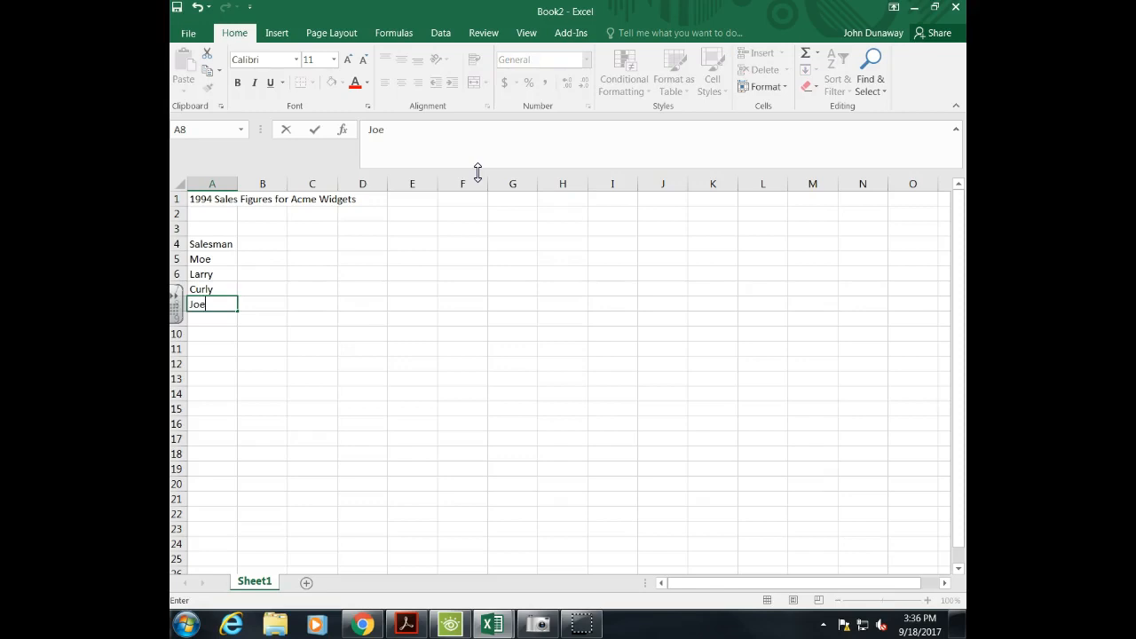
key("Return")
type("Shem")
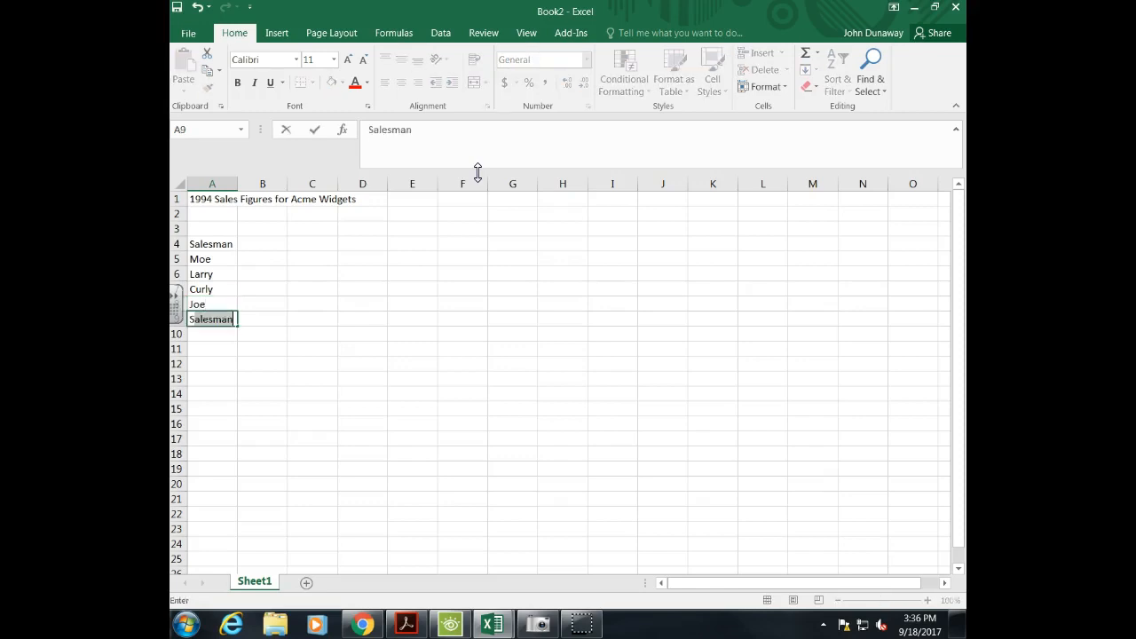
type("p")
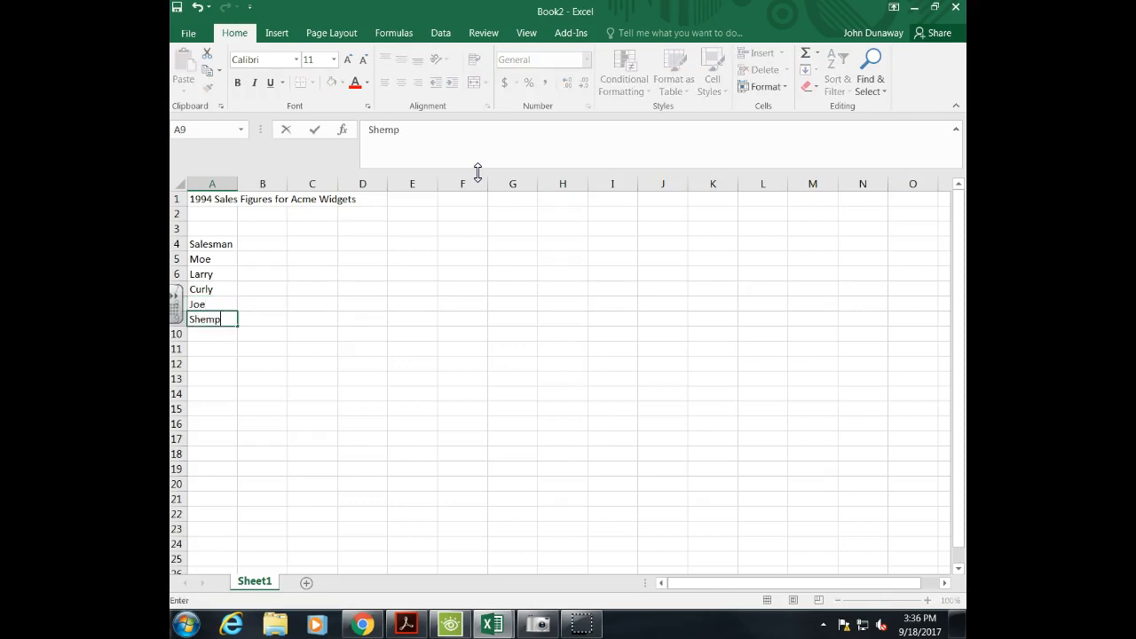
key("Return")
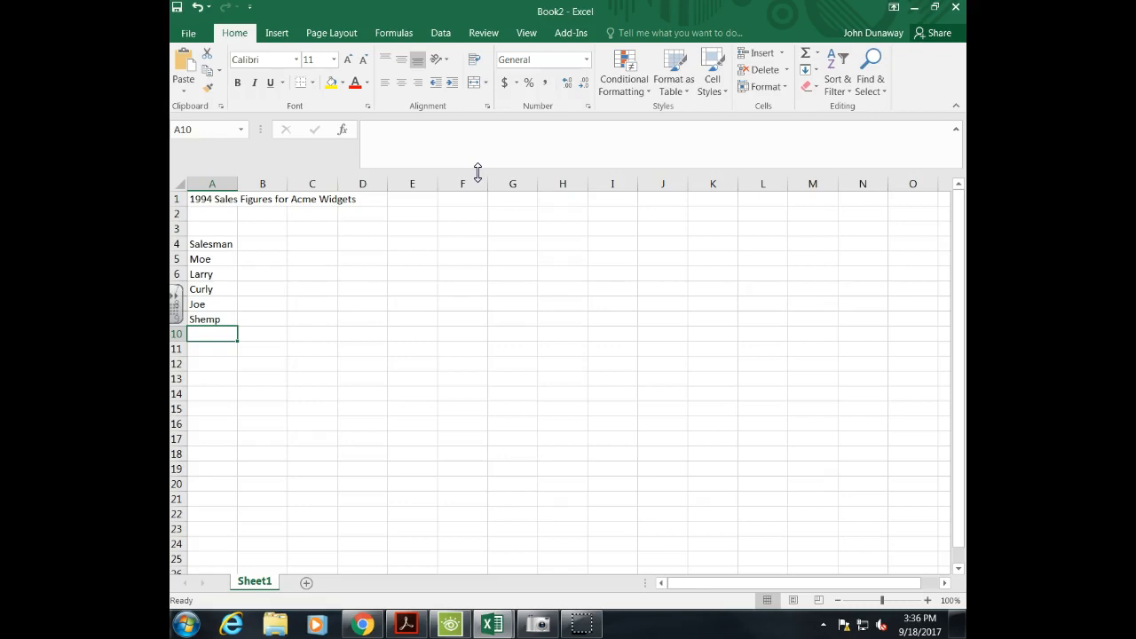
Step: Enter the row labels "TOTAL" in cell A10 and "AVERAGE" in cell A11, below the list of salesmen
type("TOTAL")
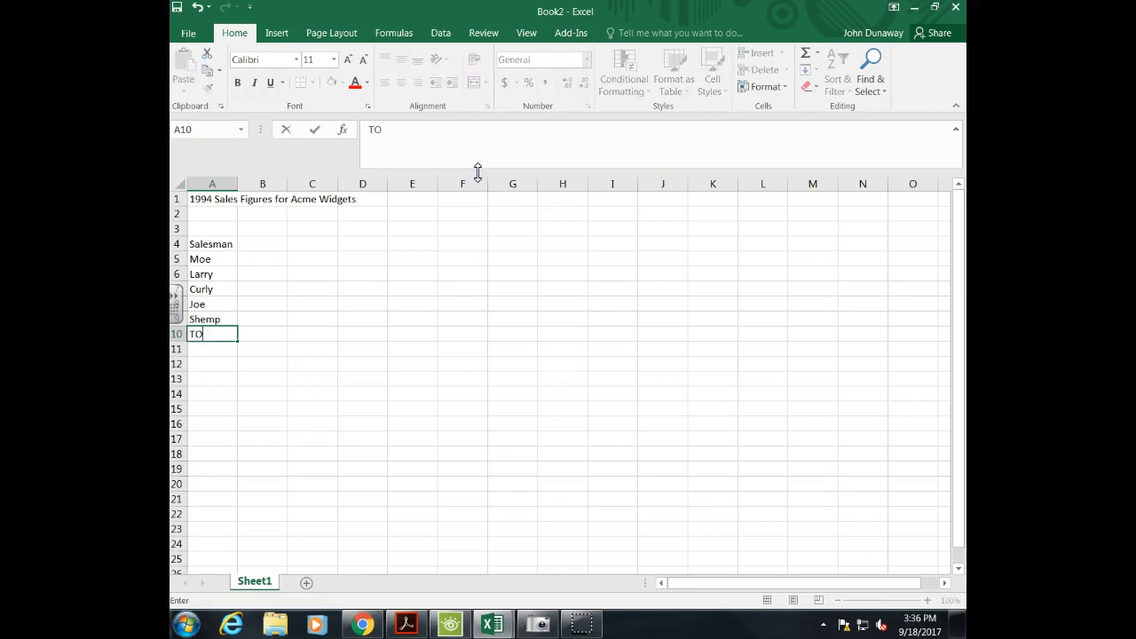
key("Return")
type("AVERAGE")
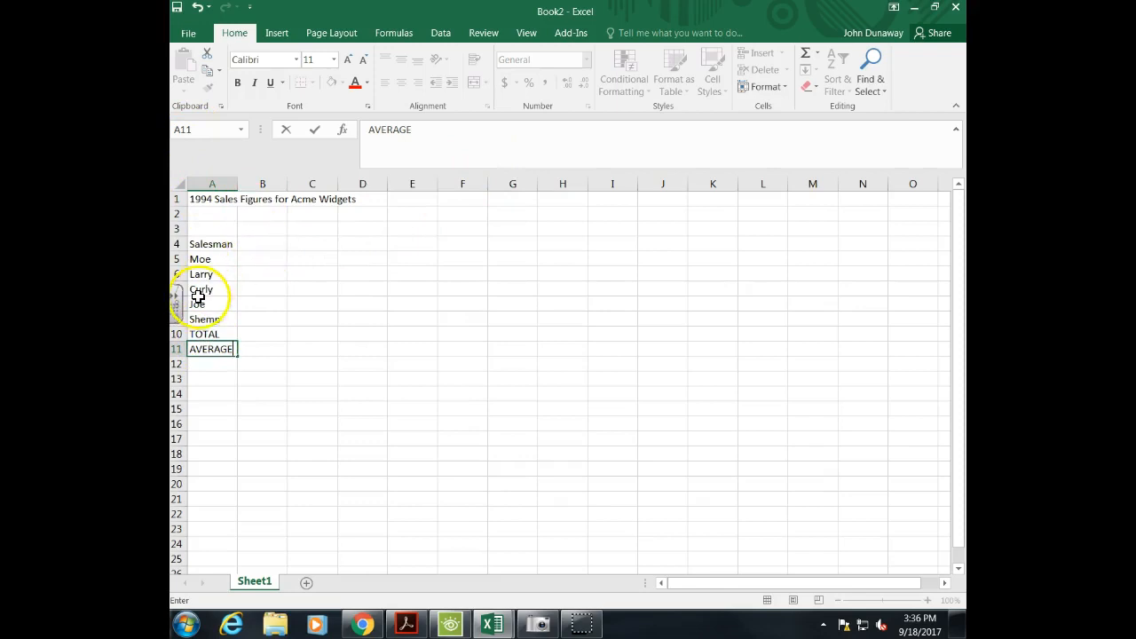
Step: Enter the column headings "Jan", "Feb", "Mar", "TOTAL" and "AVERAGE" in cells B4 through F4
left_click(256, 245)
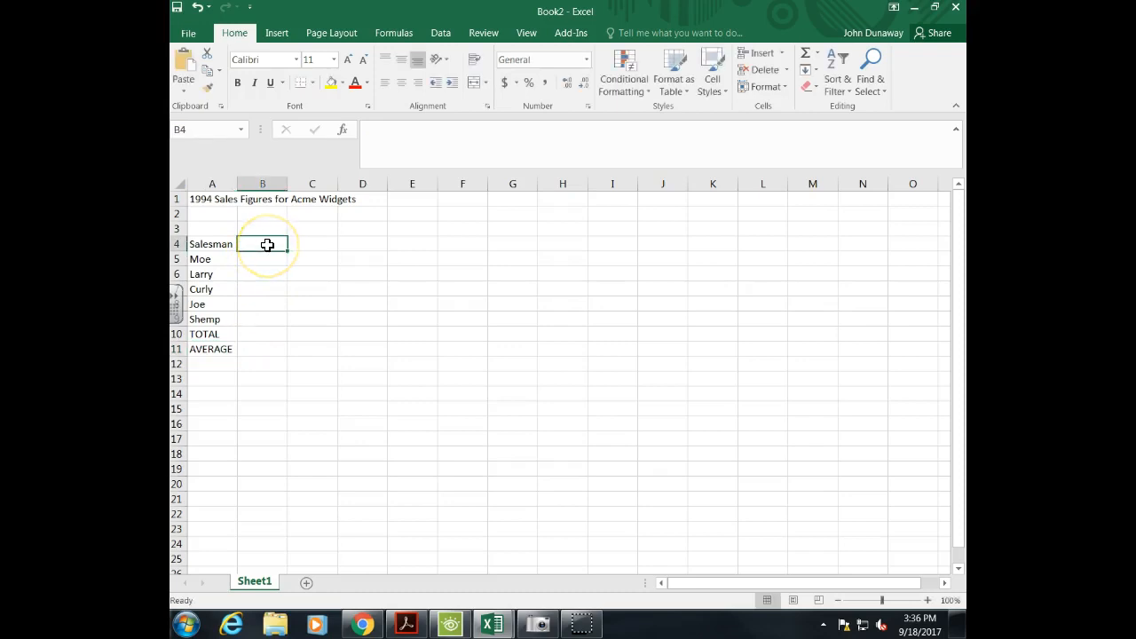
type("Jan")
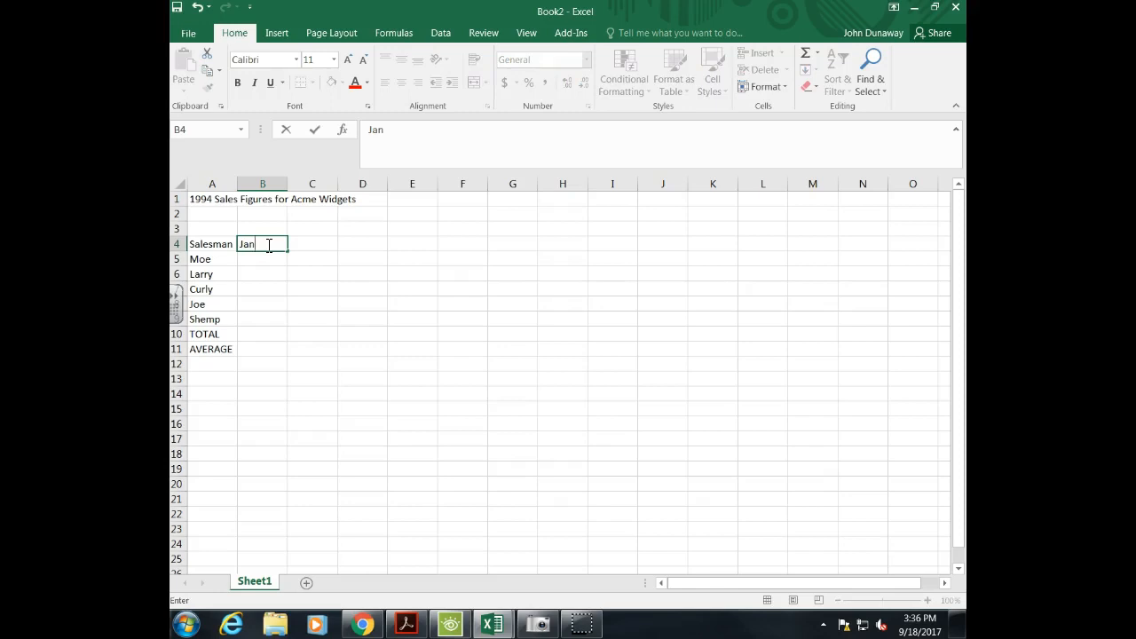
key("Tab")
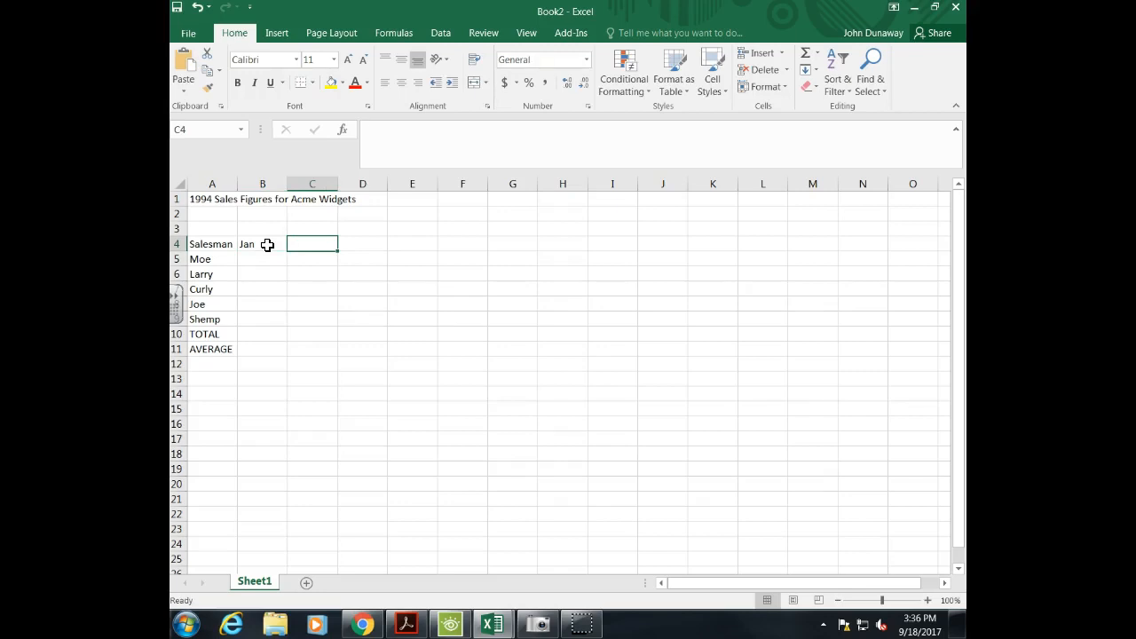
type("Feb")
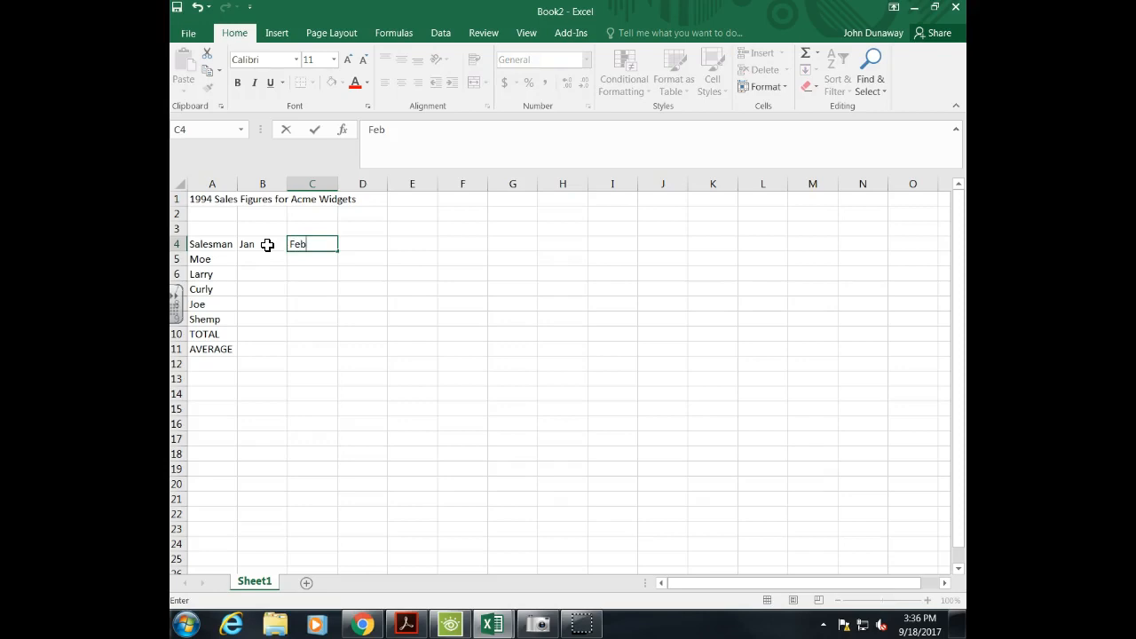
key("Tab")
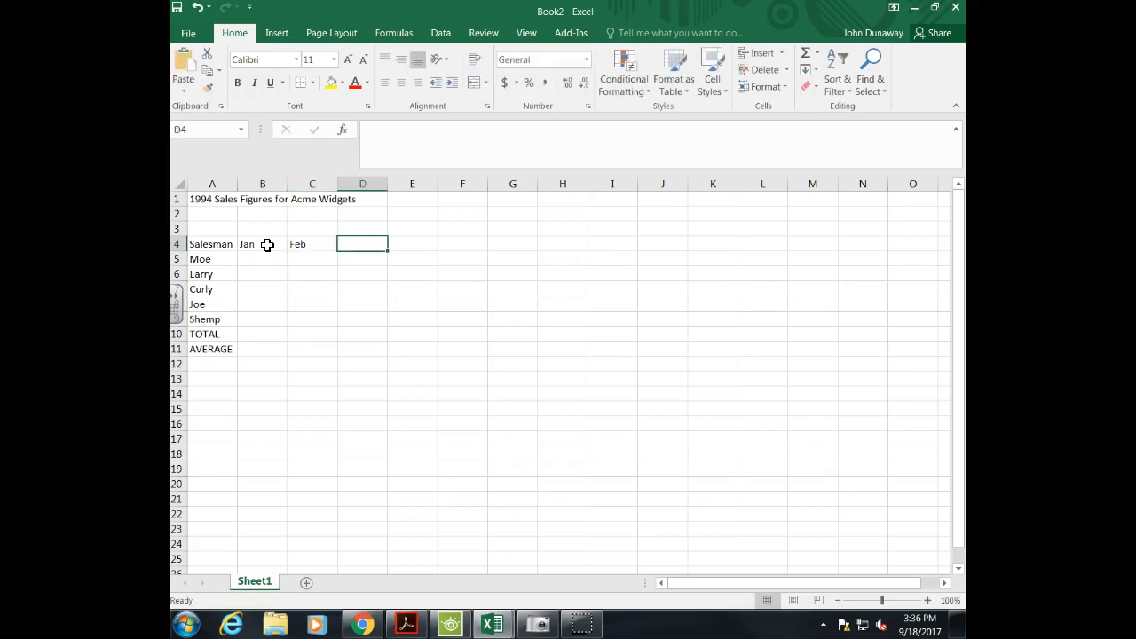
type("Mar")
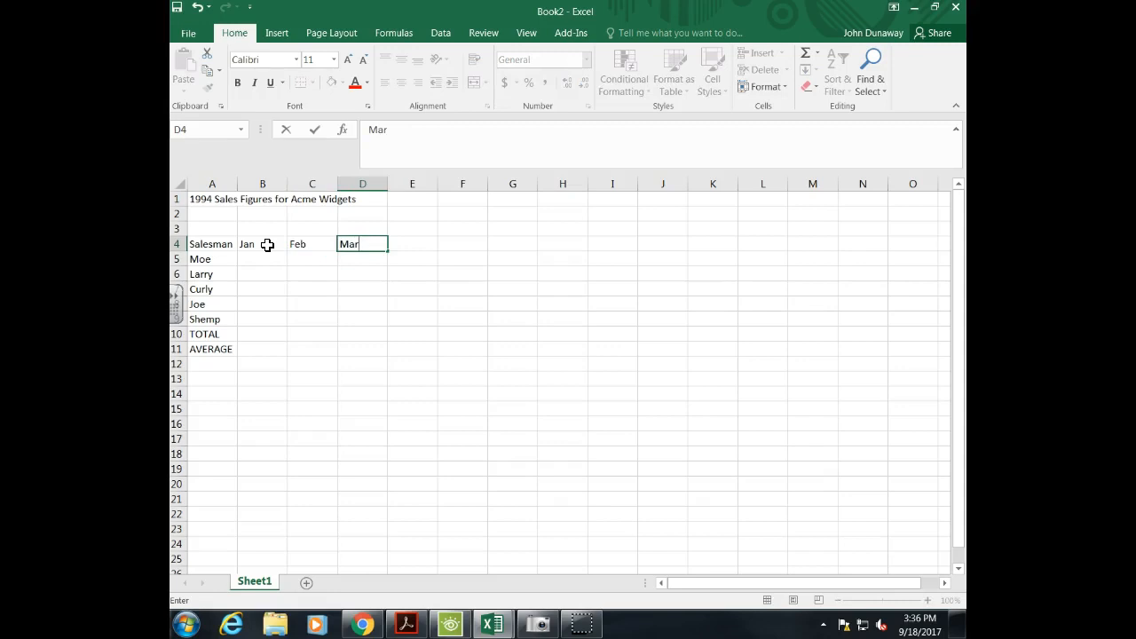
key("Tab")
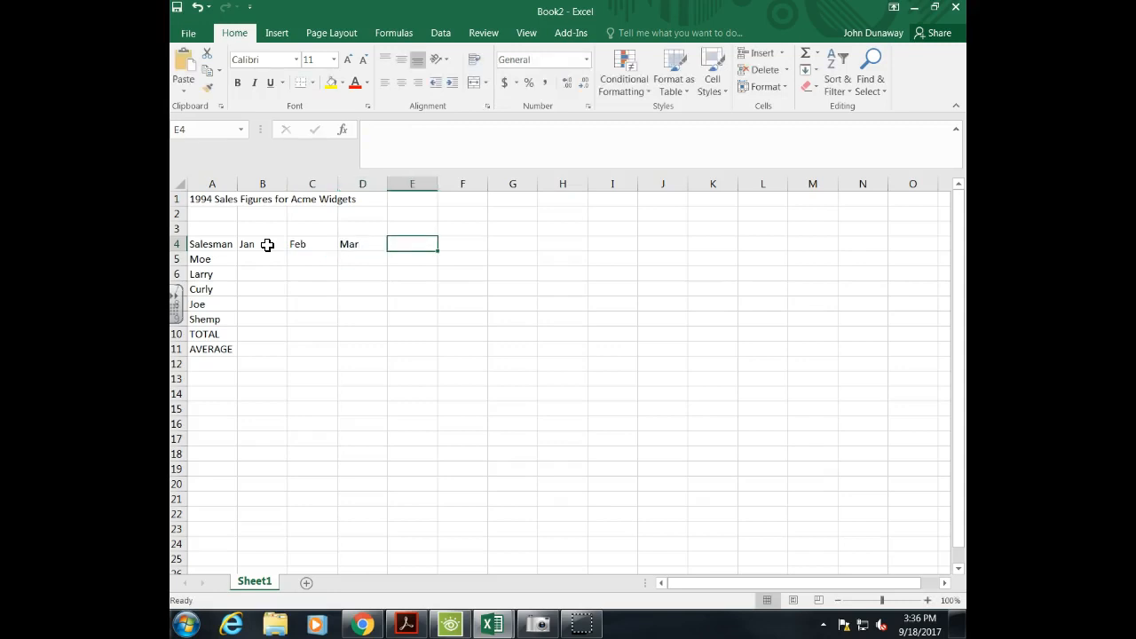
type("TOTAL")
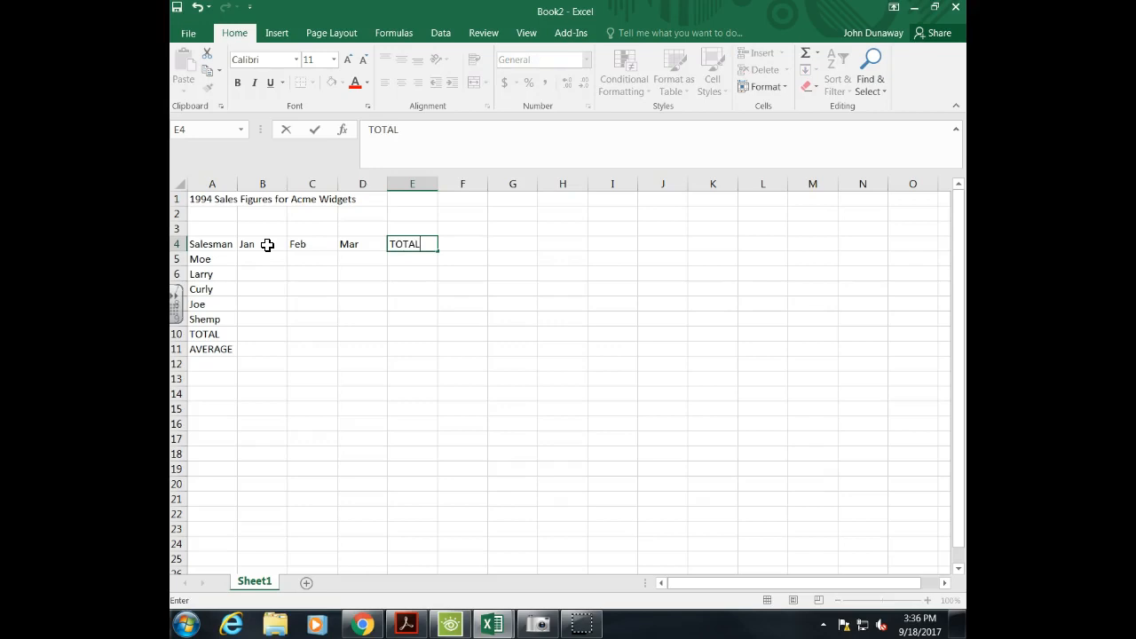
key("Tab")
type("A")
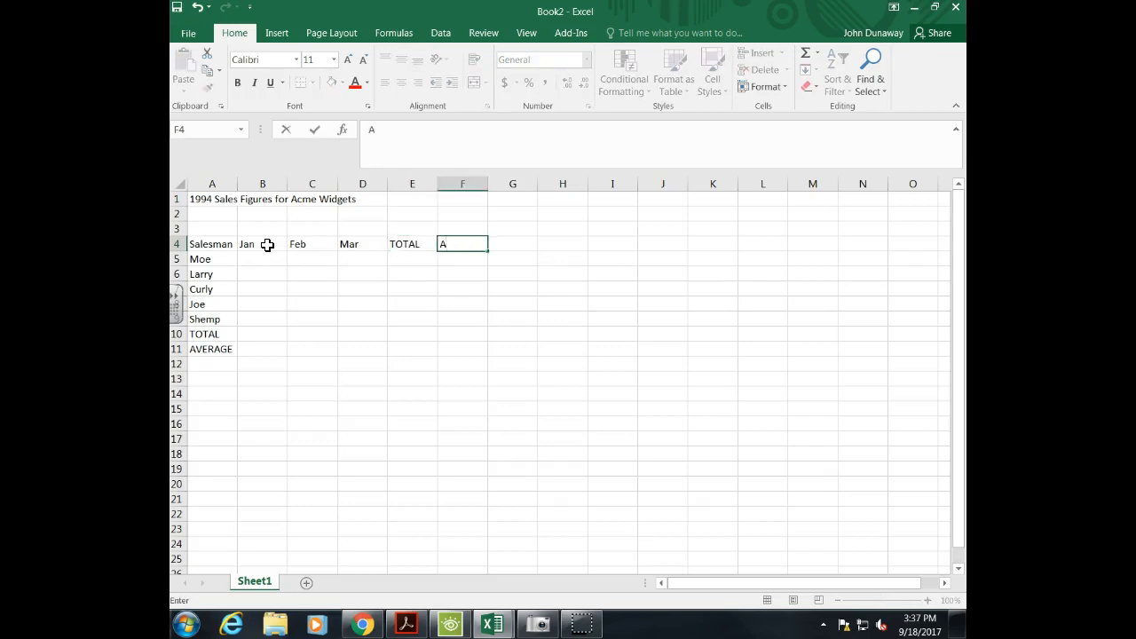
type("VERAGE")
key("Return")
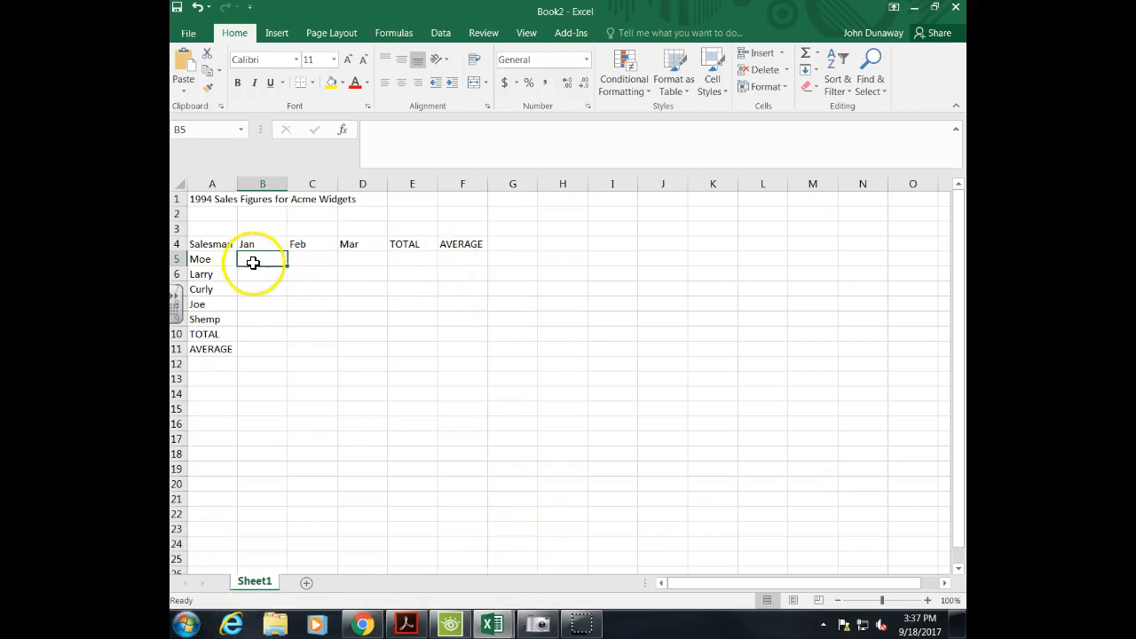
left_click(467, 244)
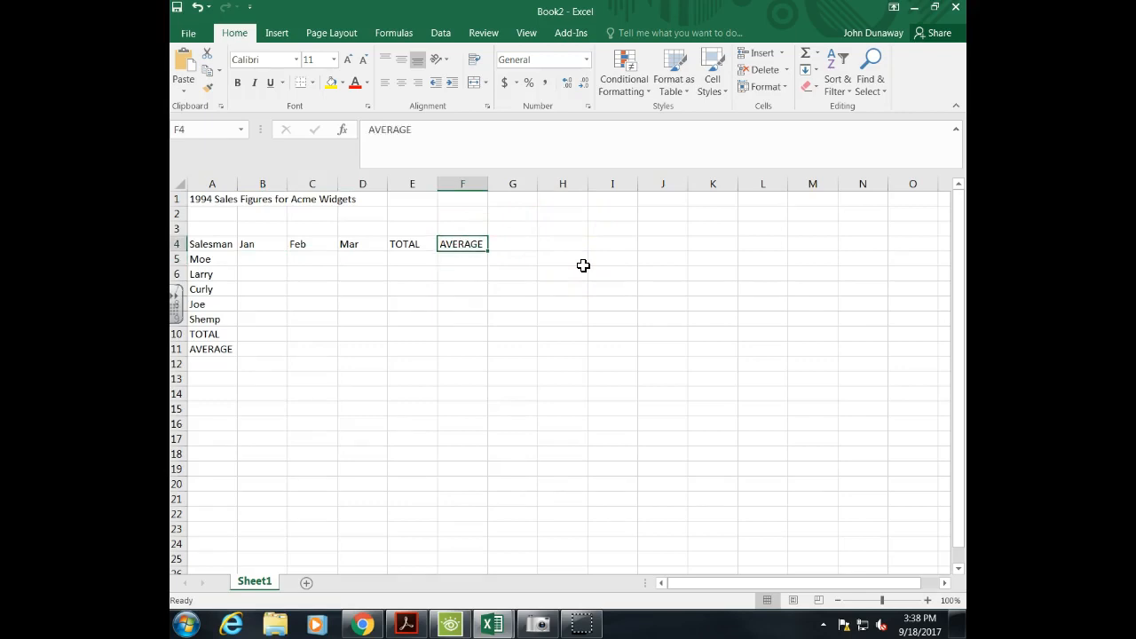
key("Right")
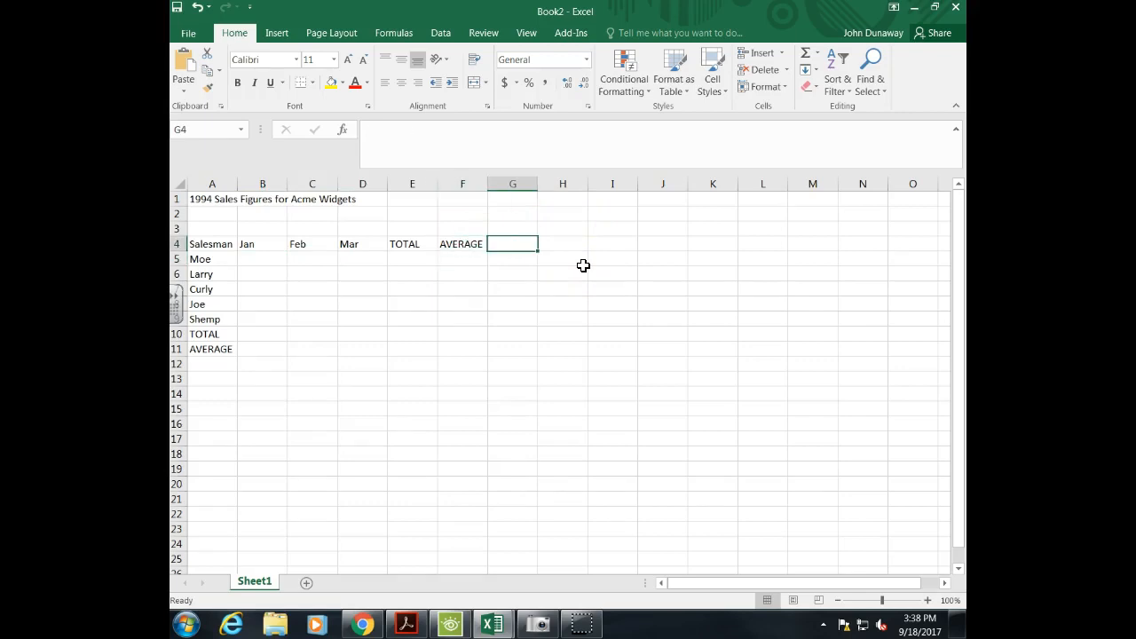
key("Down")
key("Up")
key("Left")
key("Left")
key("Left")
key("Left")
key("Left")
key("Right")
key("Right")
key("Right")
key("Right")
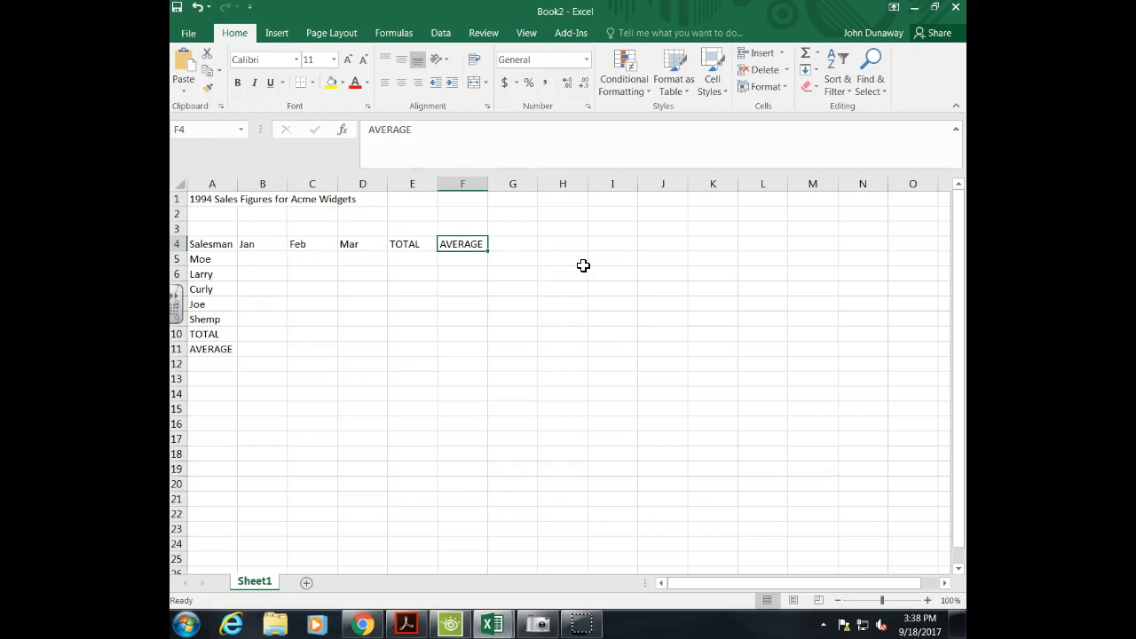
key("Down")
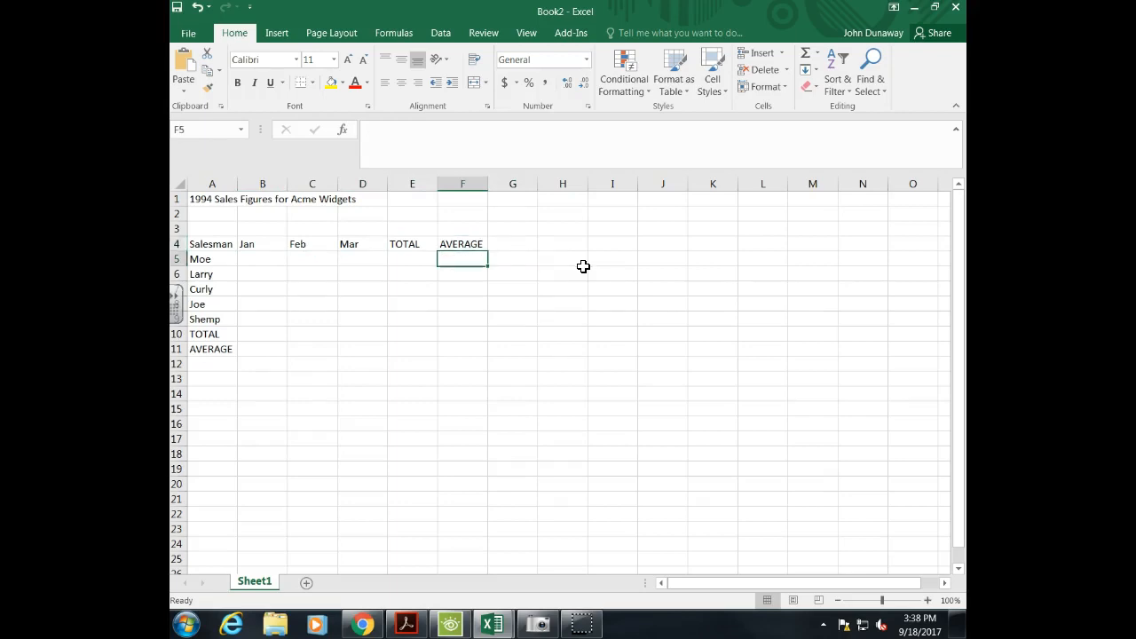
Step: Enter the January sales figures 200, 100, 400, 500 and 300 in cells B5 through B9
left_click(259, 260)
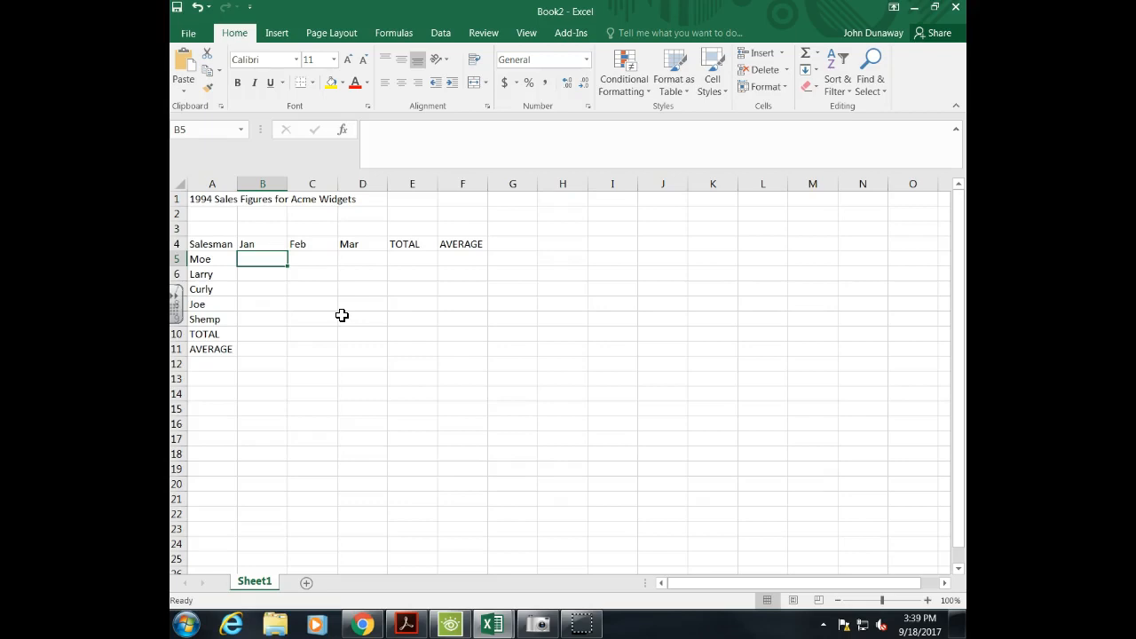
type("200")
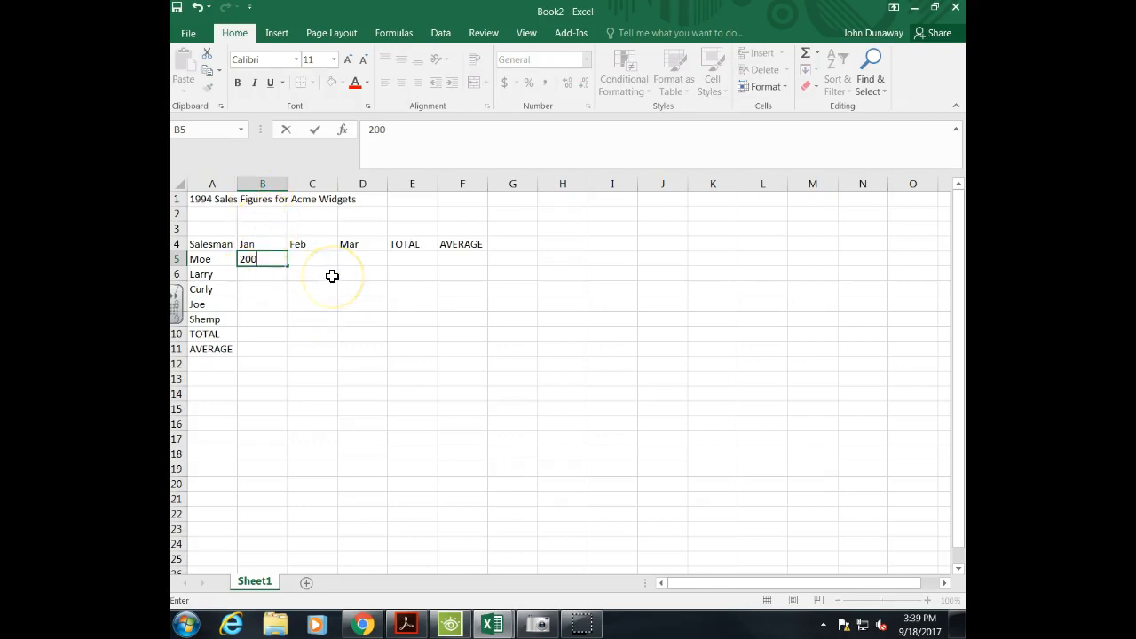
key("Return")
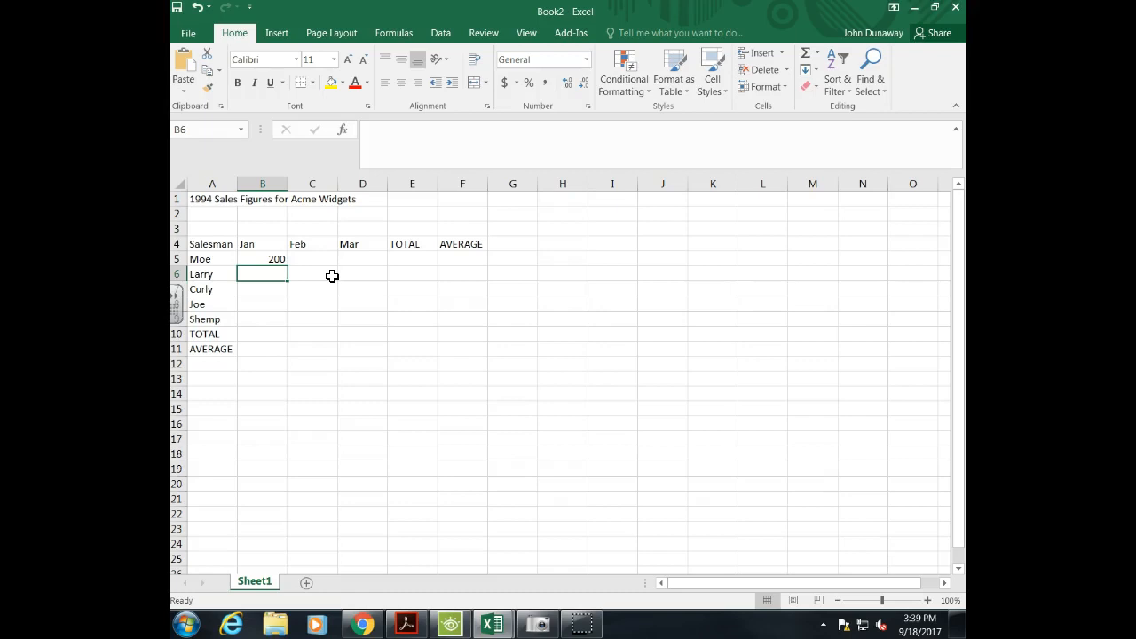
type("100")
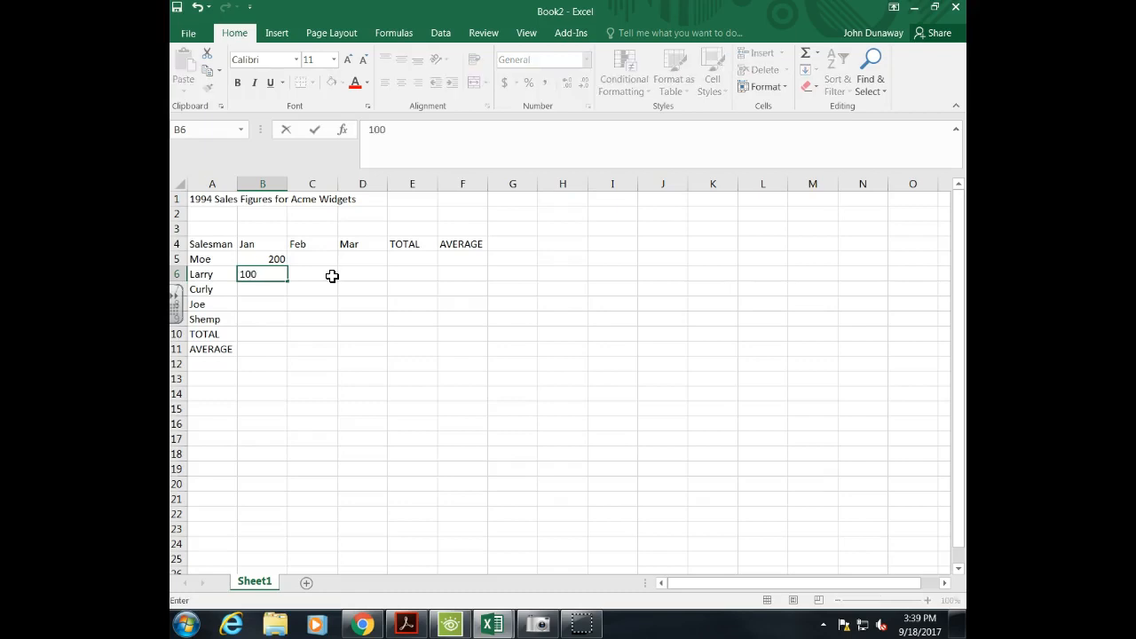
key("Return")
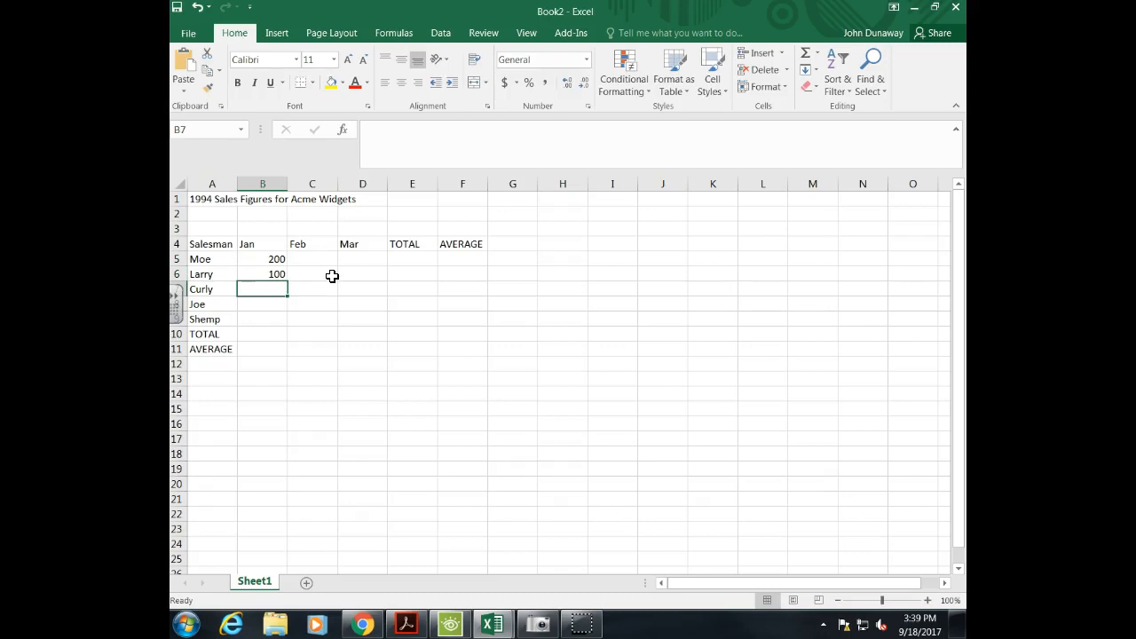
type("400")
key("BackSpace")
key("BackSpace")
key("BackSpace")
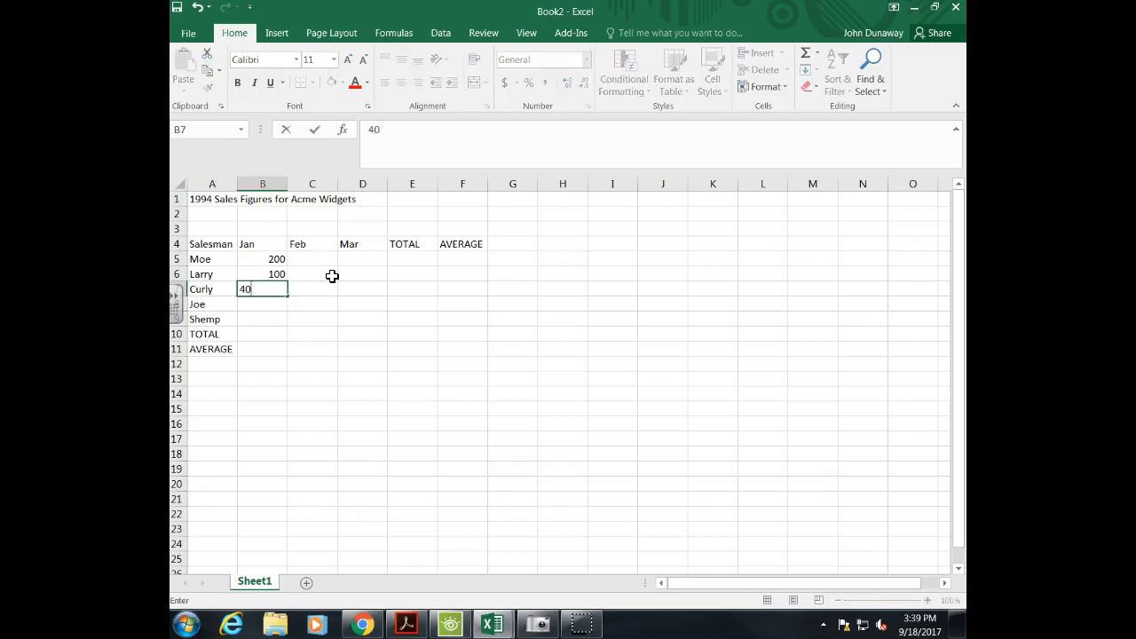
type("400")
key("Return")
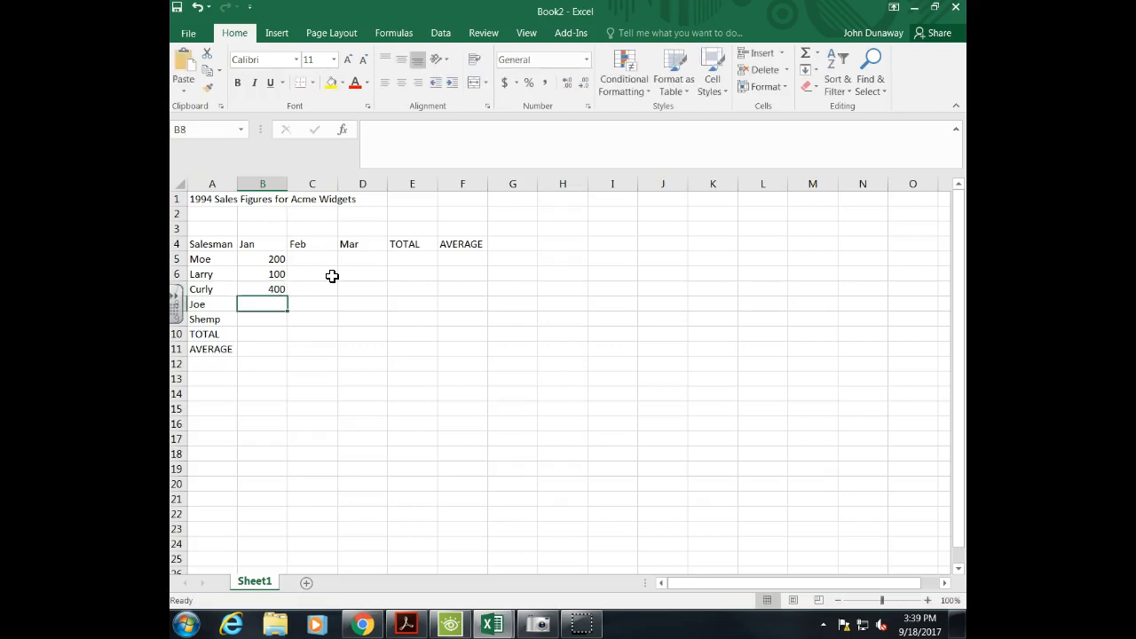
type("500")
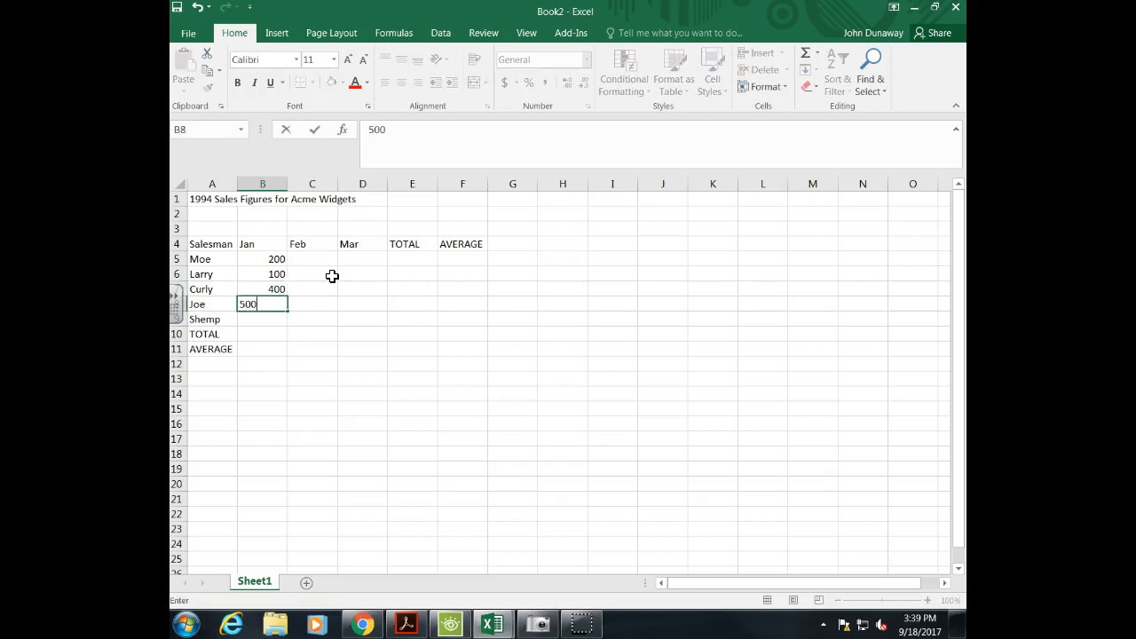
key("Return")
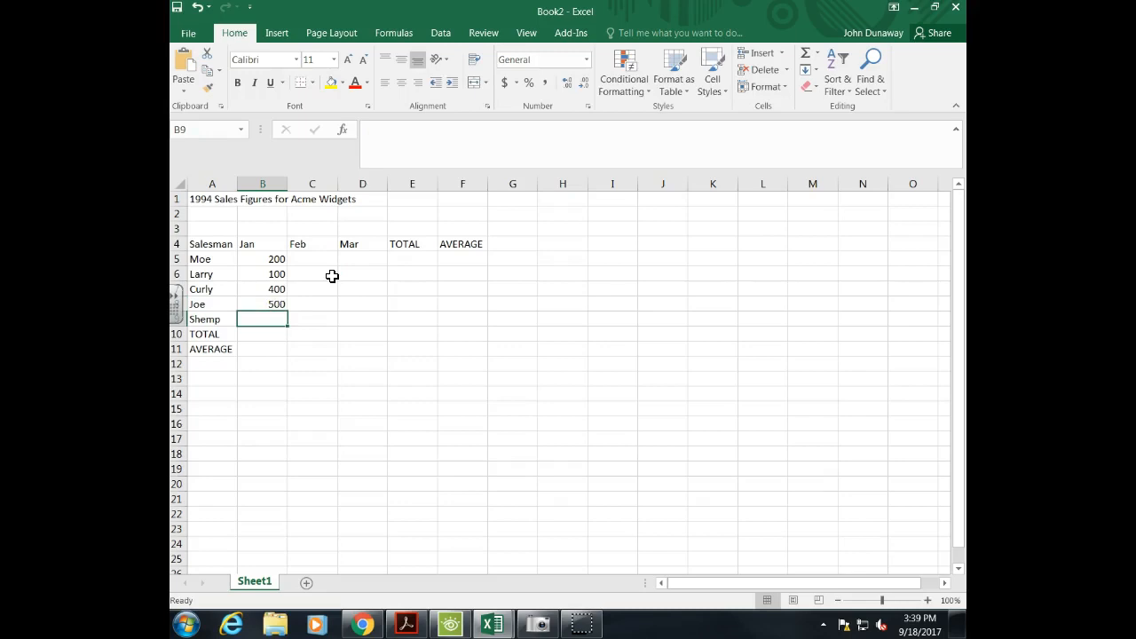
type("300")
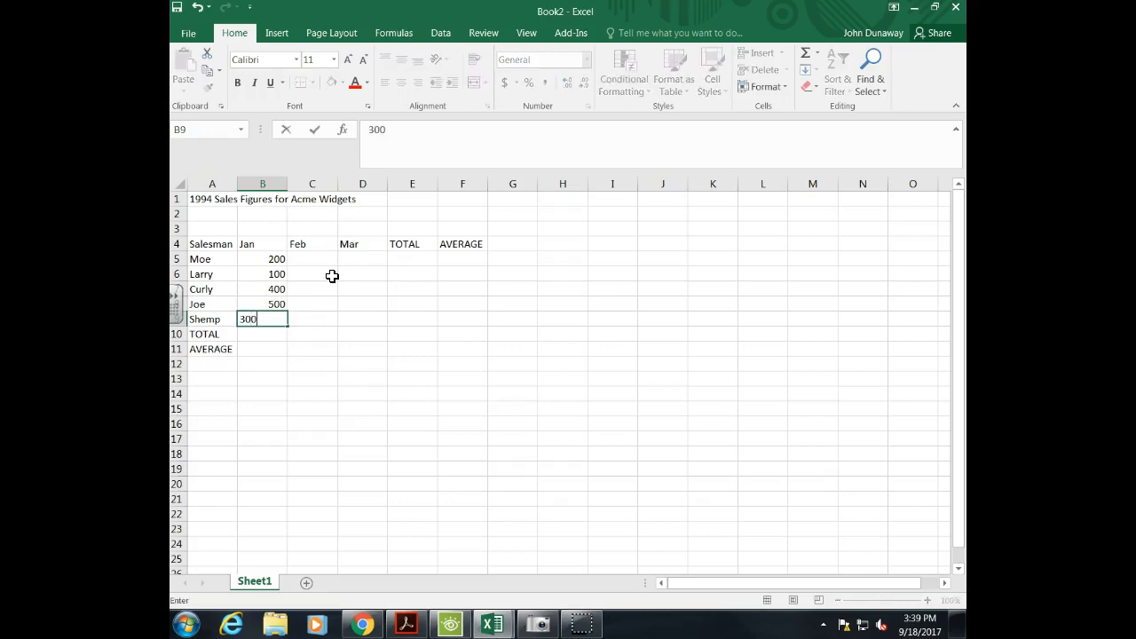
key("Return")
key("Up")
key("Up")
key("Up")
key("Up")
key("Up")
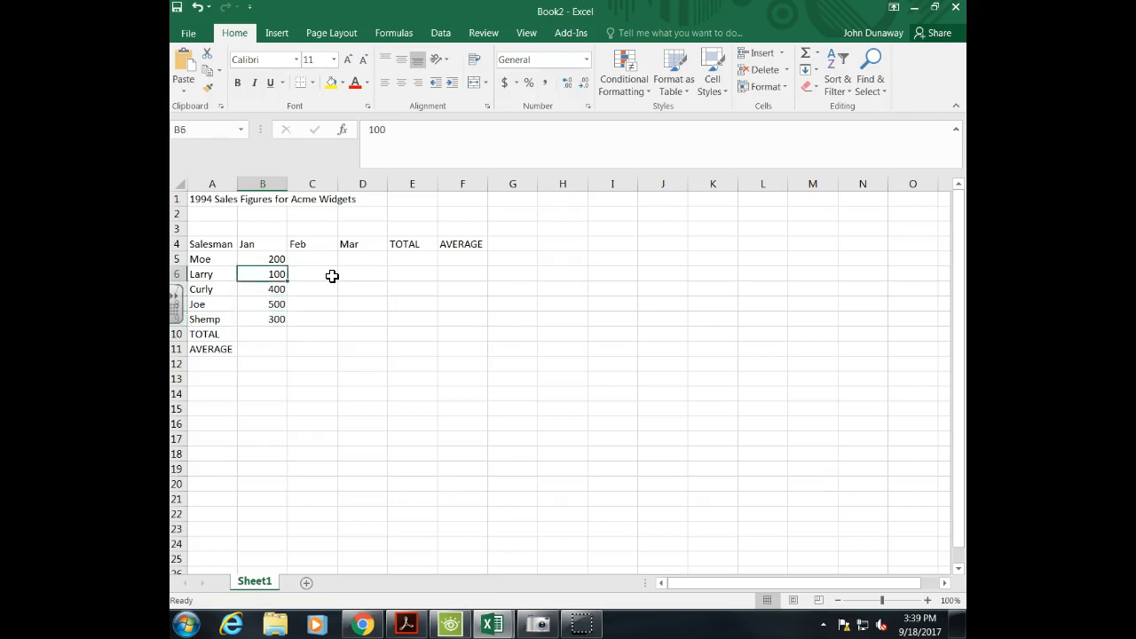
key("Down")
key("Down")
key("Down")
key("Down")
key("Up")
key("Up")
key("Up")
key("Up")
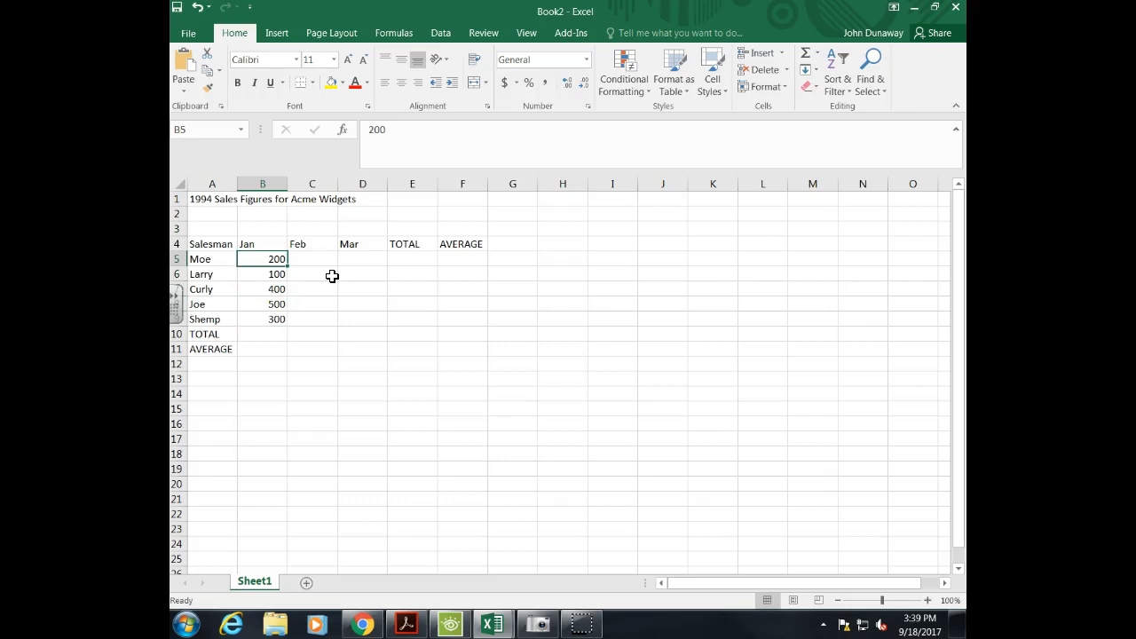
key("Up")
key("Left")
key("Down")
key("Down")
key("Down")
key("Down")
key("Down")
key("Up")
key("Up")
key("Up")
key("Up")
key("Up")
key("Right")
key("Right")
key("Right")
key("Right")
key("Left")
key("Left")
key("Left")
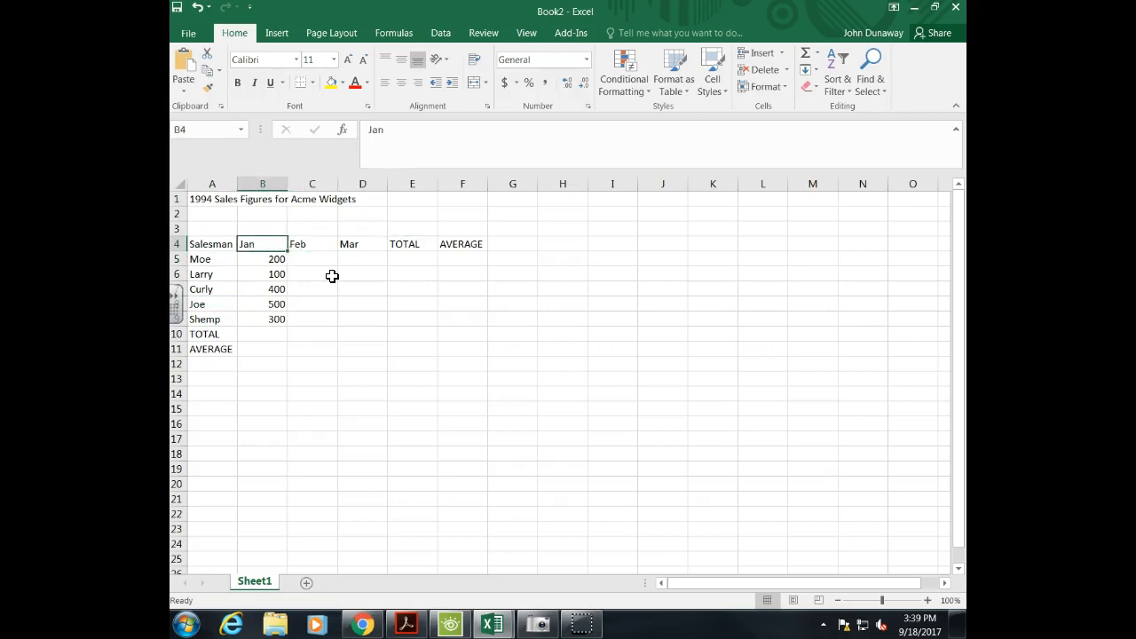
Step: Enter the February sales figures 300, 400, 600, 200 and 400 in cells C5 through C9
key("Right")
key("Down")
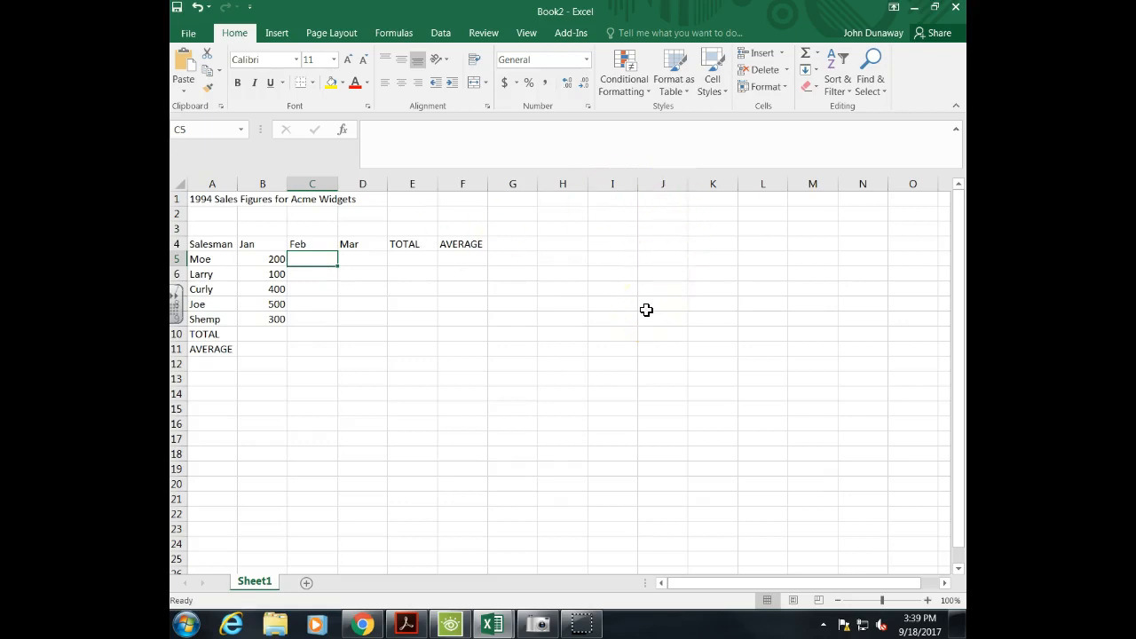
type("300")
key("Return")
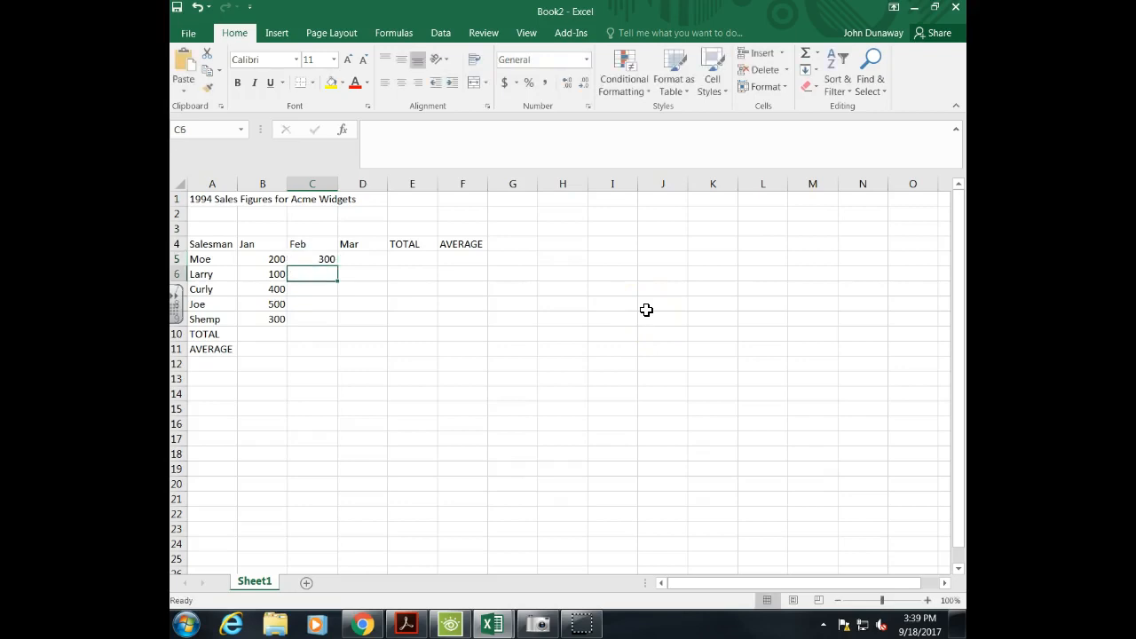
type("400")
key("Return")
type("600")
key("Return")
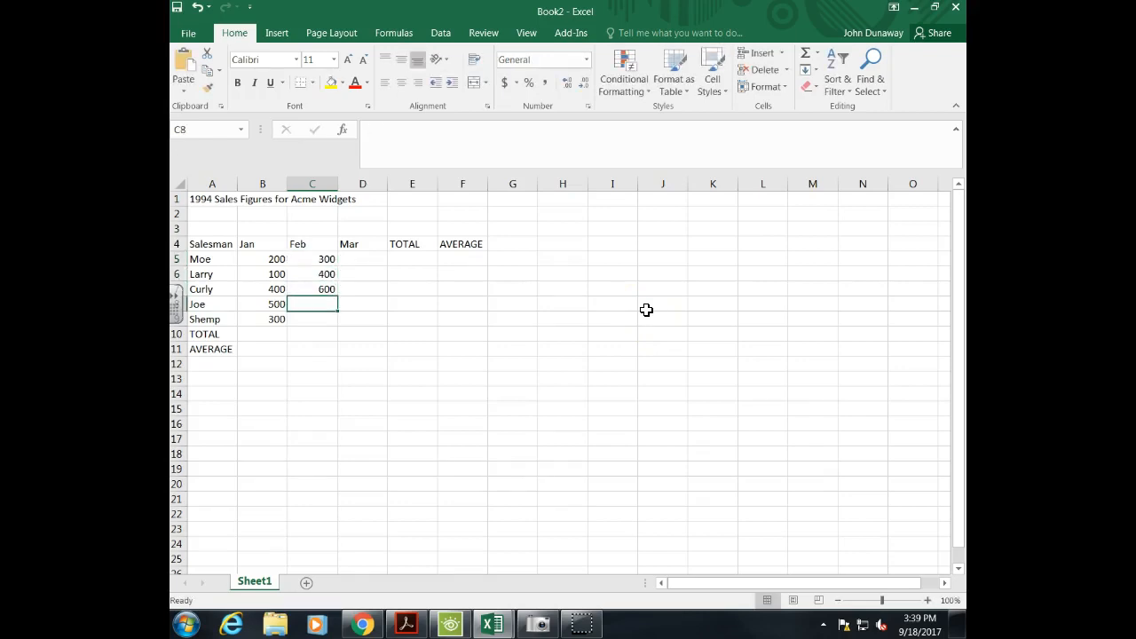
type("200")
key("Return")
type("400")
key("Tab")
Step: Enter the March sales figures 300, 200, 600, 700 and 400 in cells D5 through D9
key("Up")
key("Up")
key("Up")
key("Up")
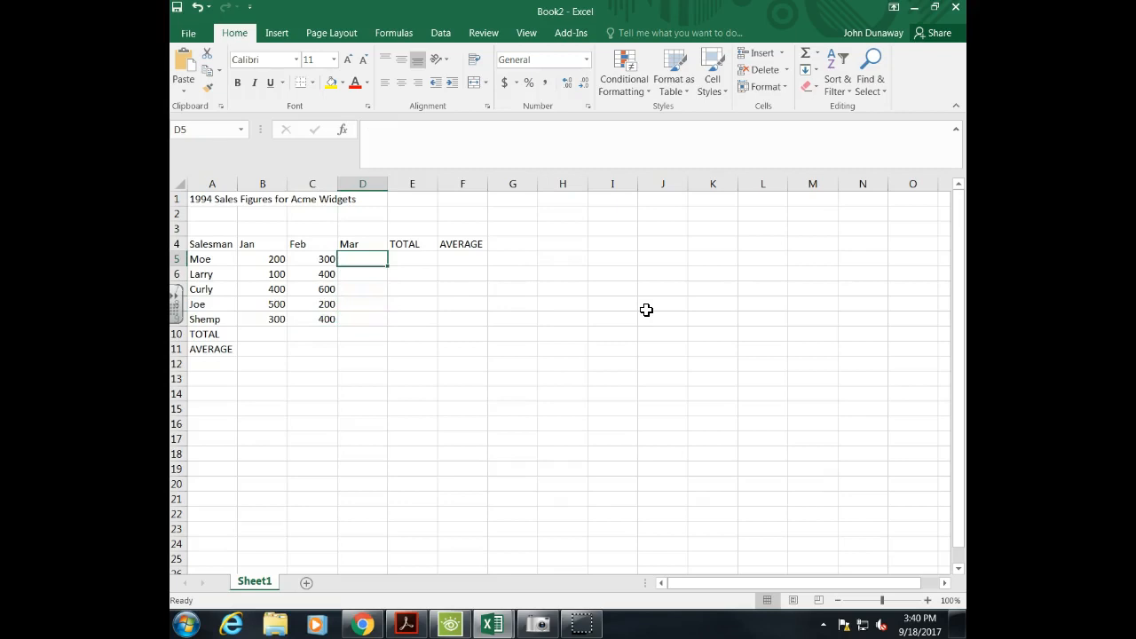
type("300")
key("Return")
type("200")
key("Return")
type("600")
key("Return")
type("700")
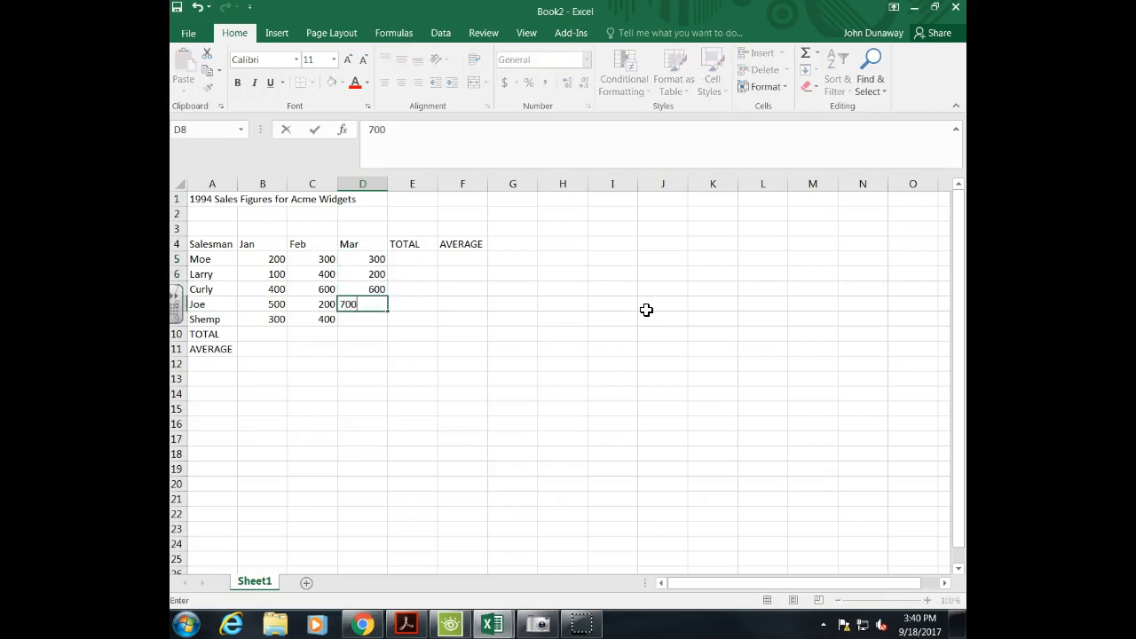
key("Return")
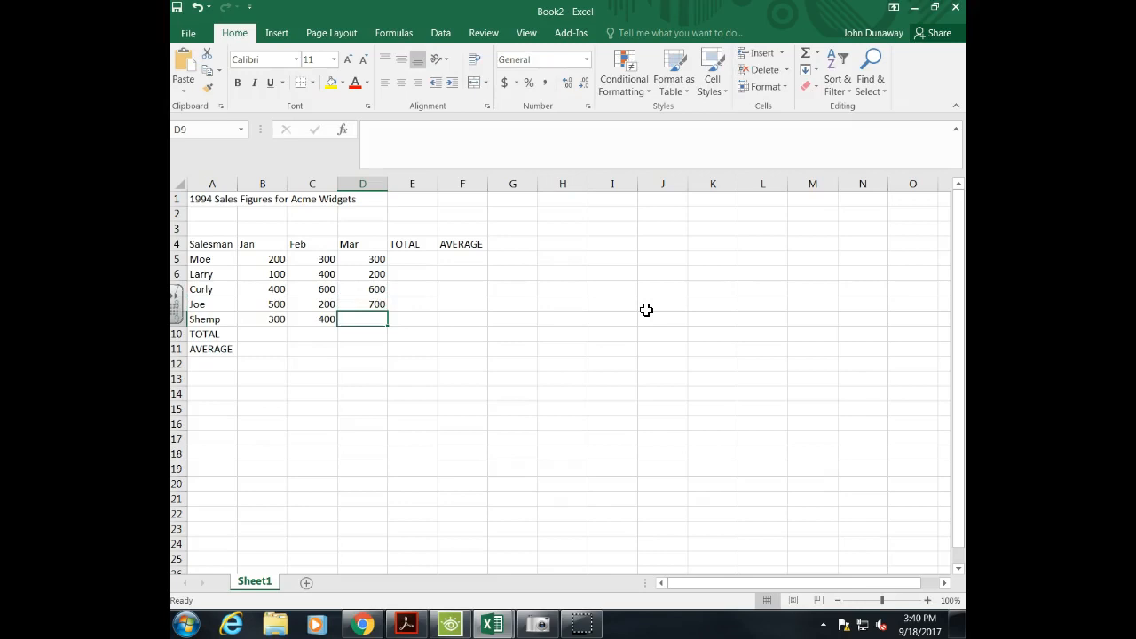
type("400")
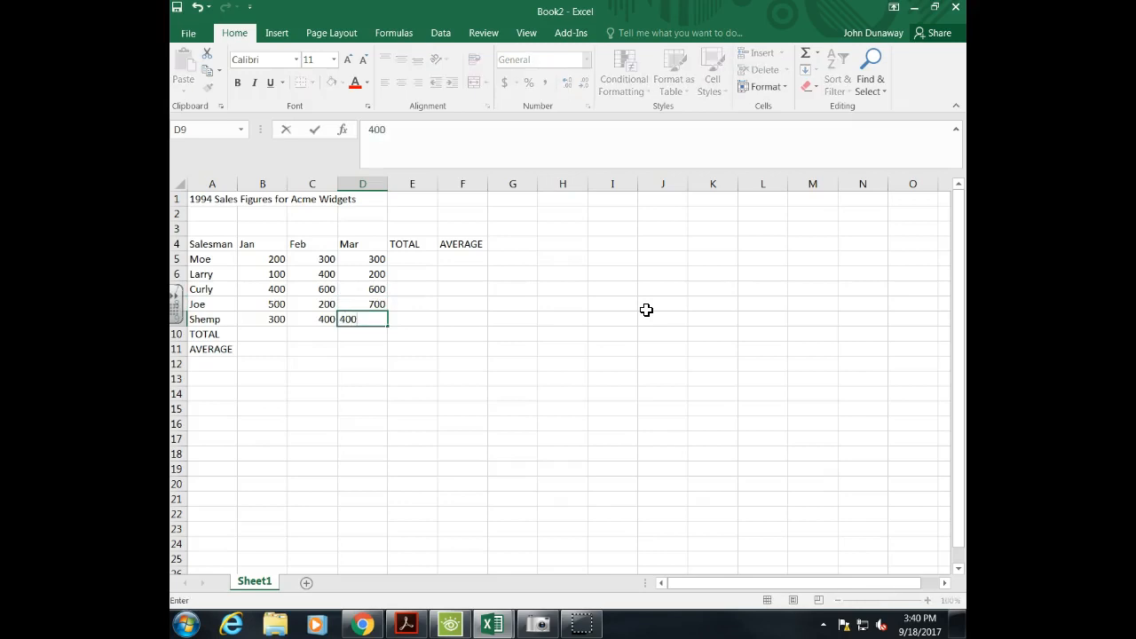
key("Return")
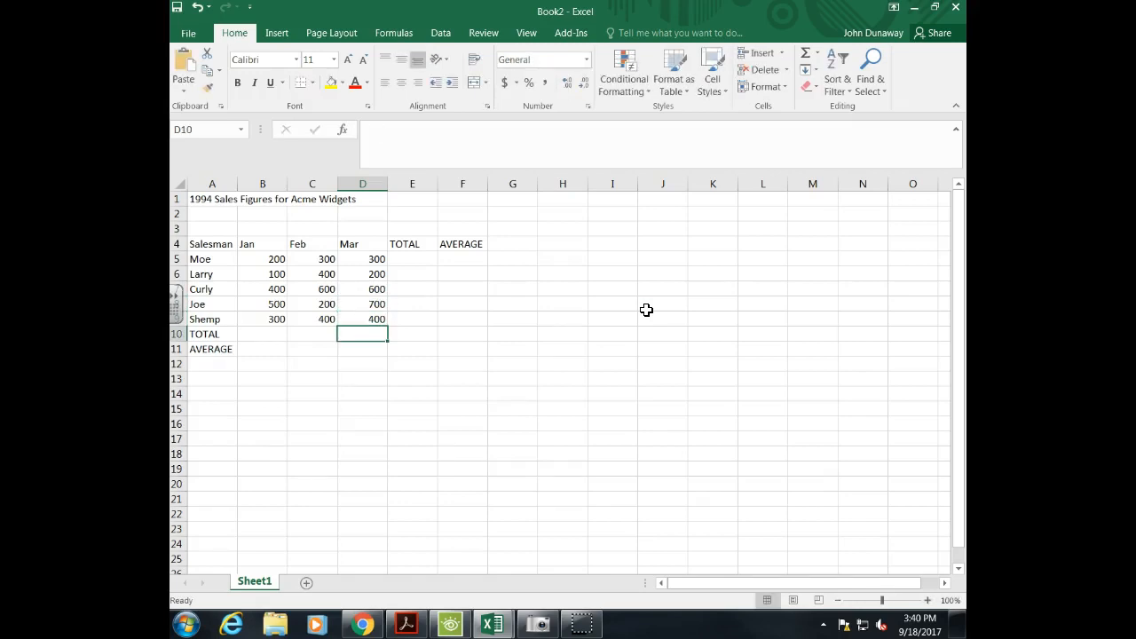
key("Return")
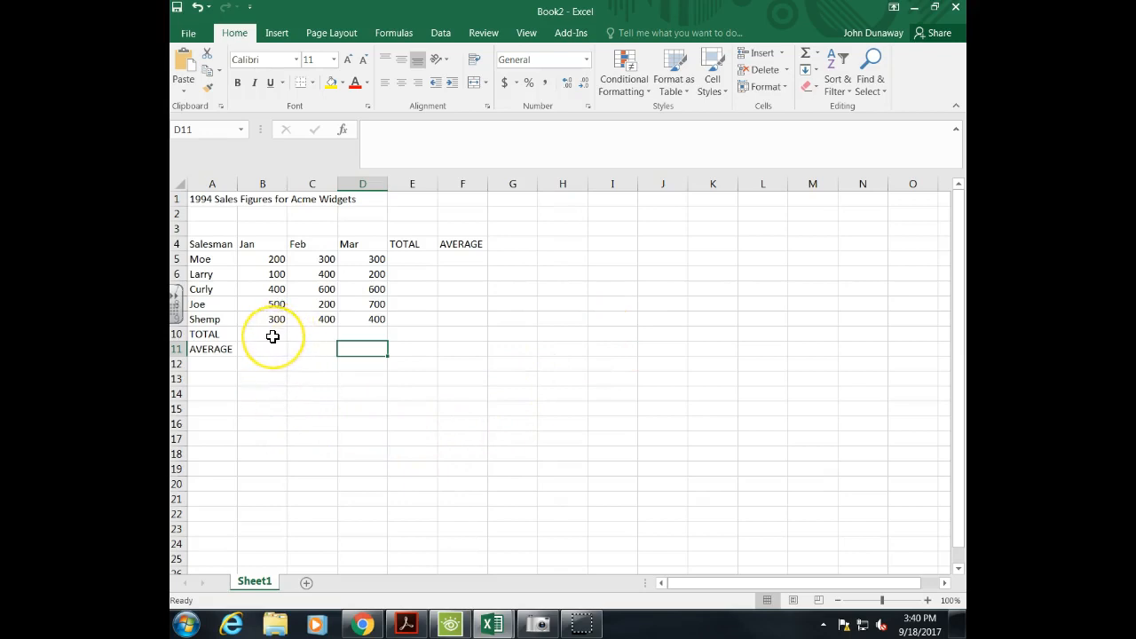
Step: Save the workbook to the Desktop as an Excel Workbook named "Acme Excel Worksheet"
left_click(273, 337)
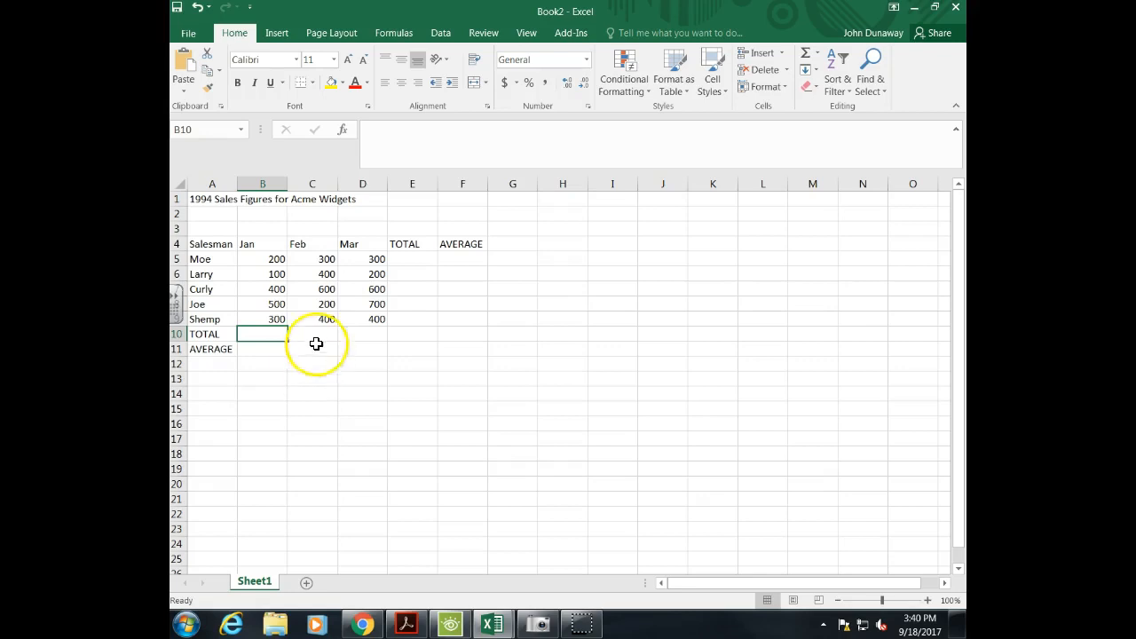
left_click(187, 34)
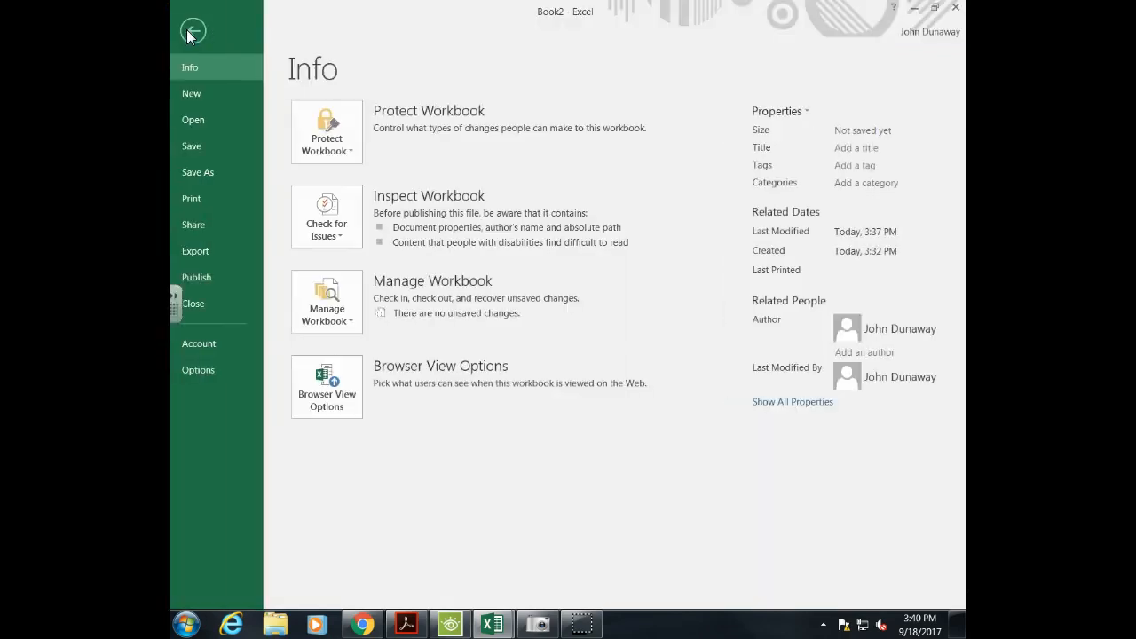
left_click(208, 175)
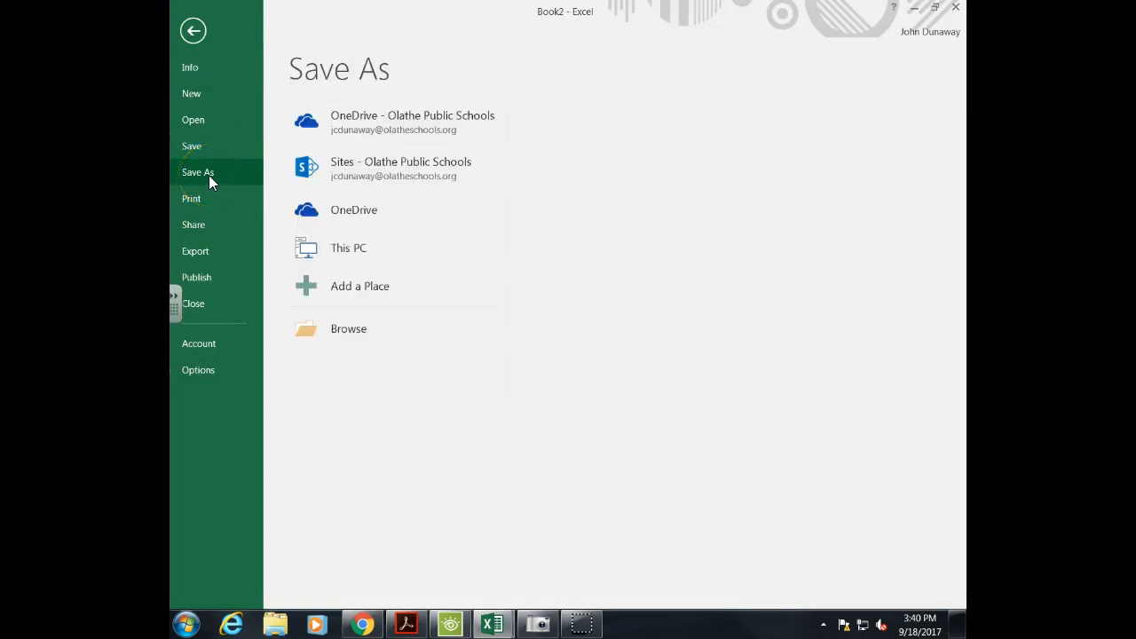
left_click(344, 340)
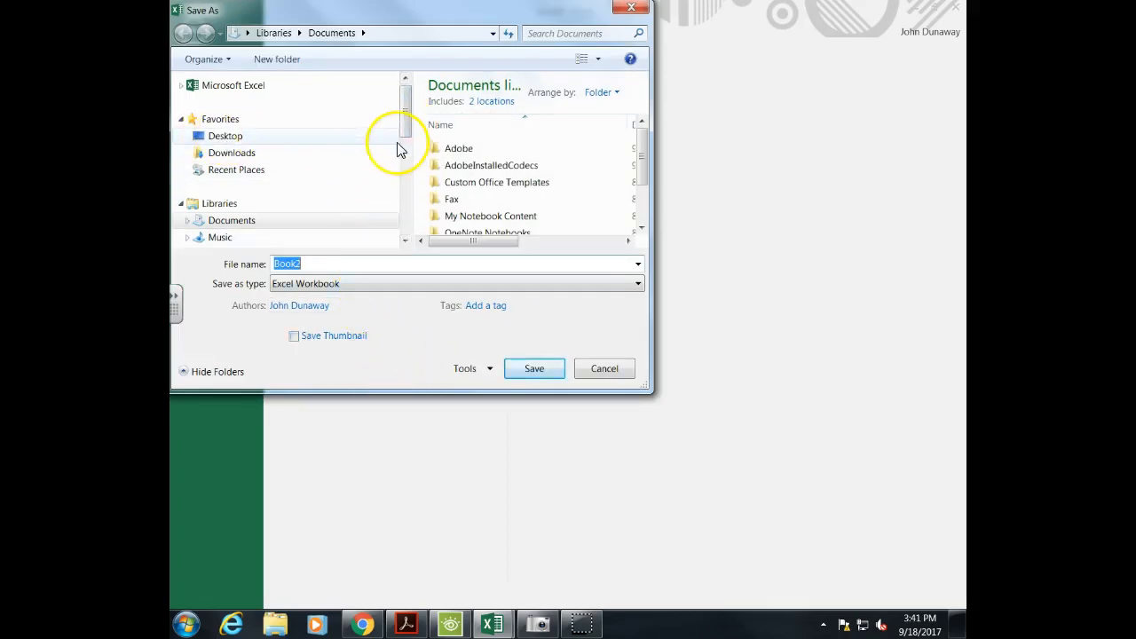
left_click_drag(406, 126, 405, 165)
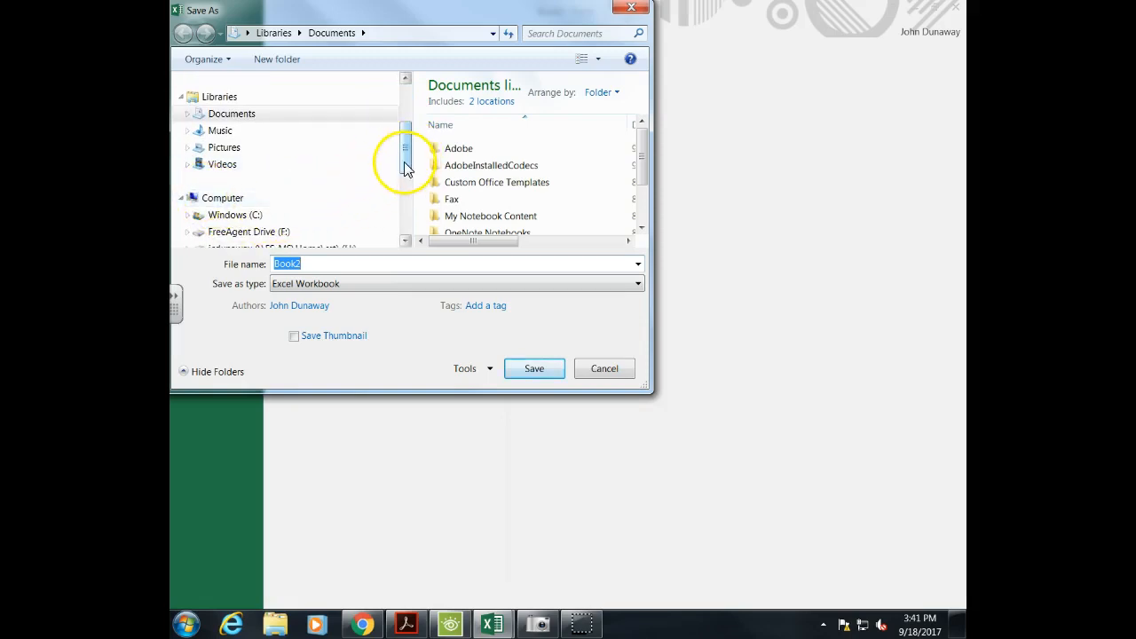
left_click_drag(404, 162, 405, 127)
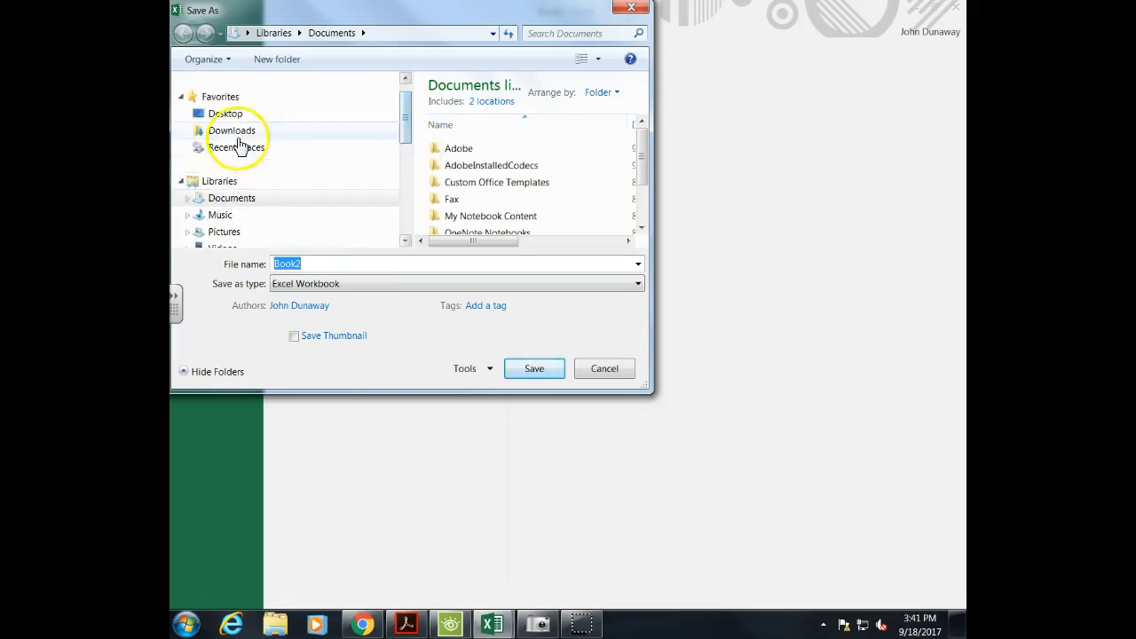
left_click(224, 115)
double_click(289, 264)
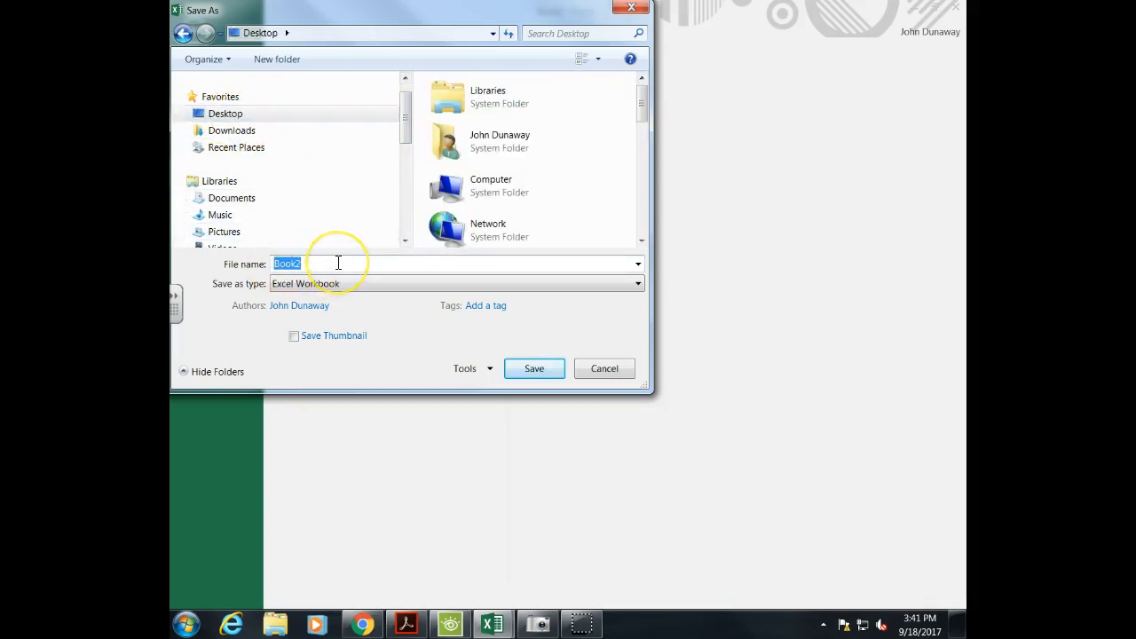
type("Acme")
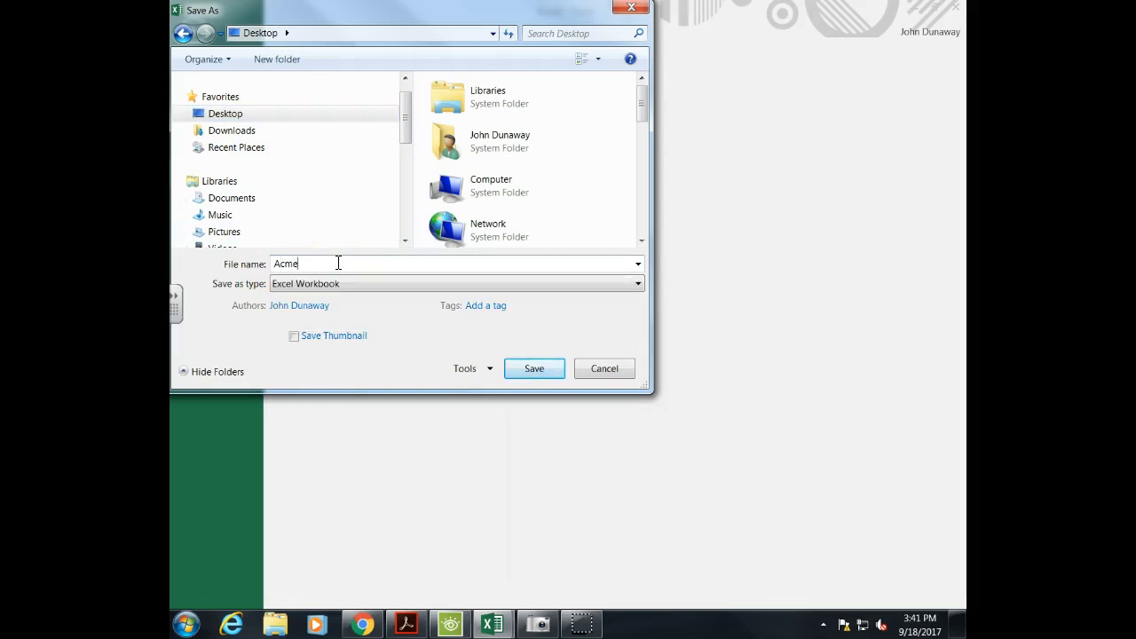
type(" Excel Worksheet")
left_click(531, 369)
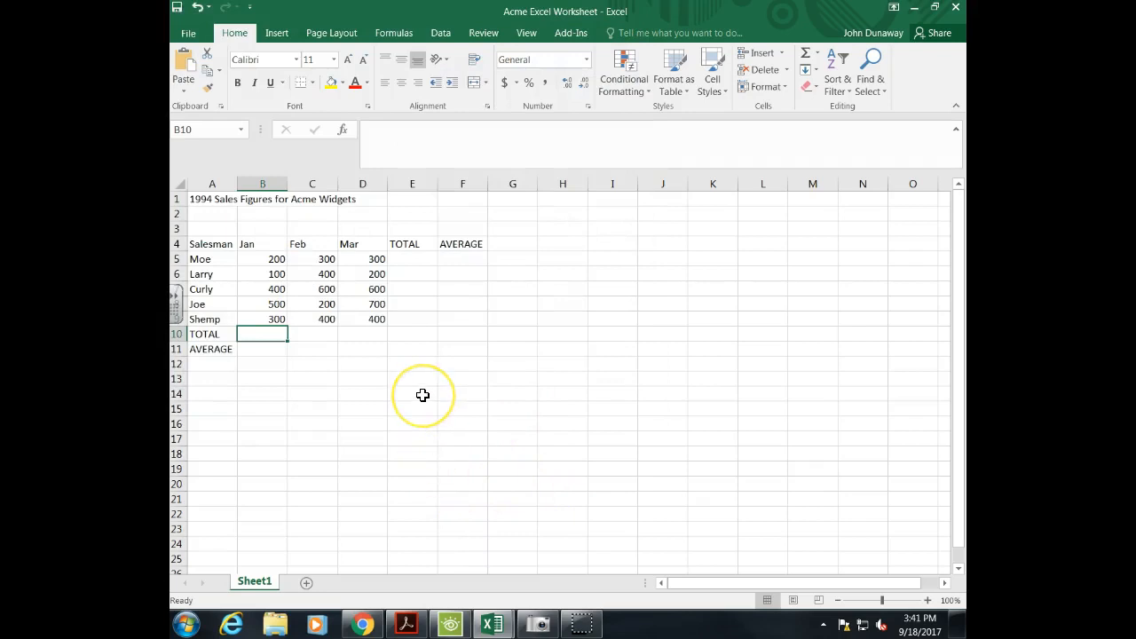